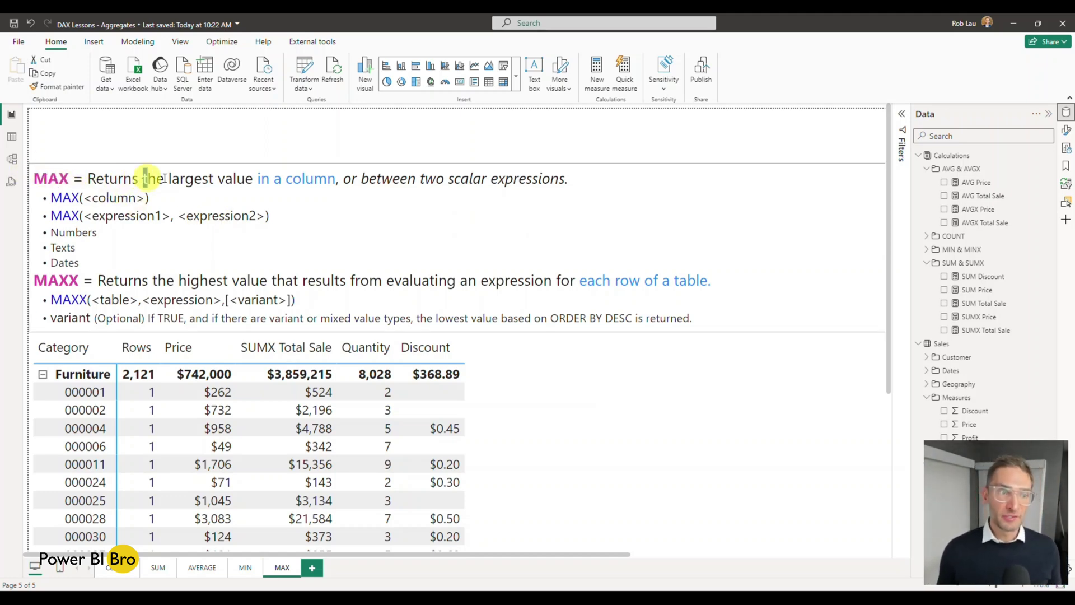
Highlight the MAX definition sentence and its two-expression syntax line to explain them.
drag(144, 178, 293, 178)
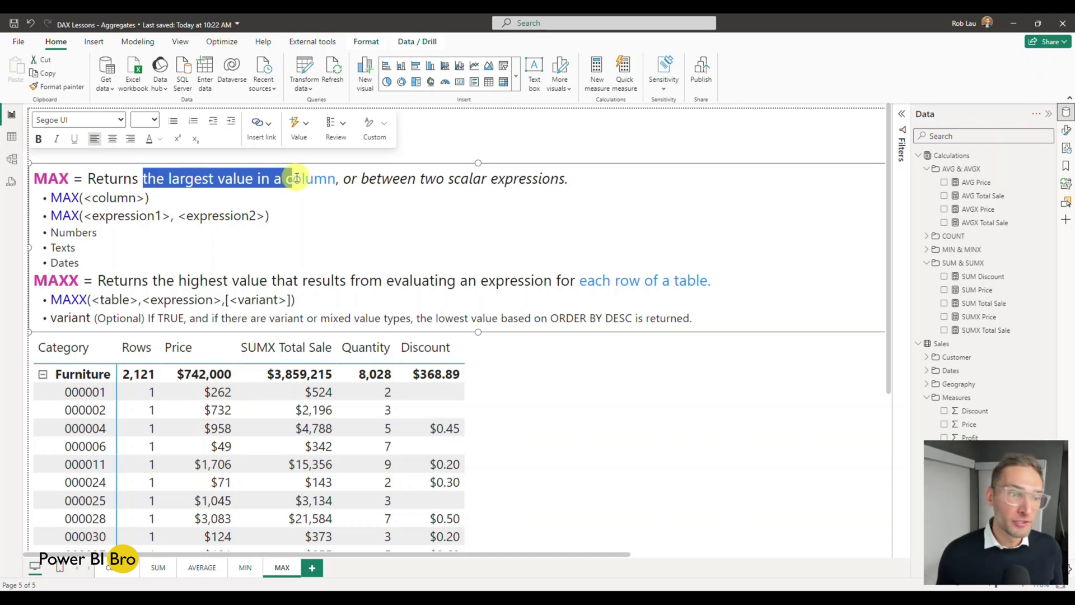
click(376, 212)
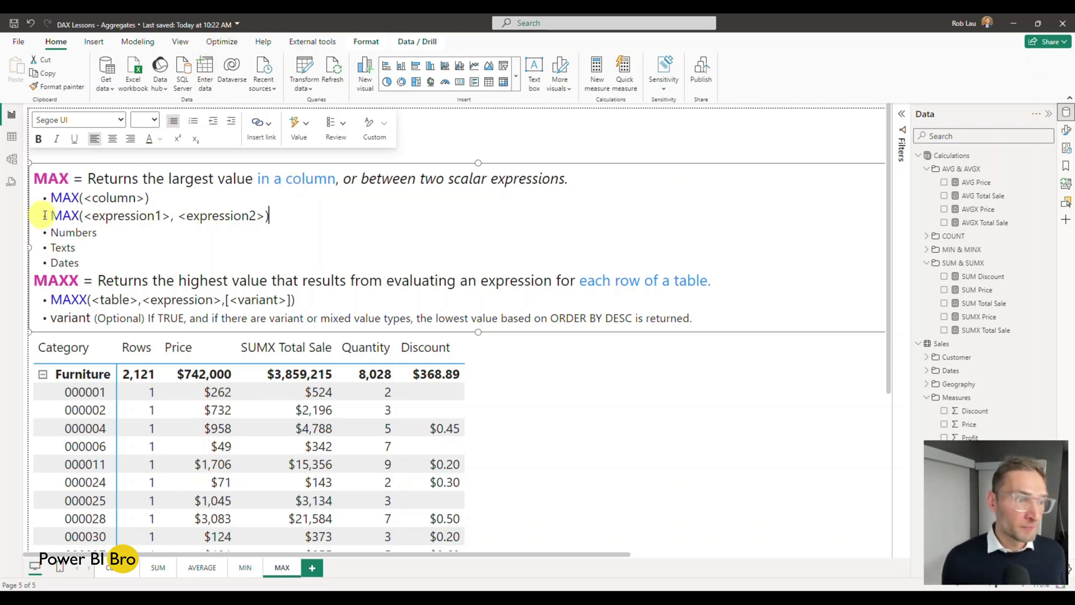
drag(45, 216, 300, 218)
click(382, 222)
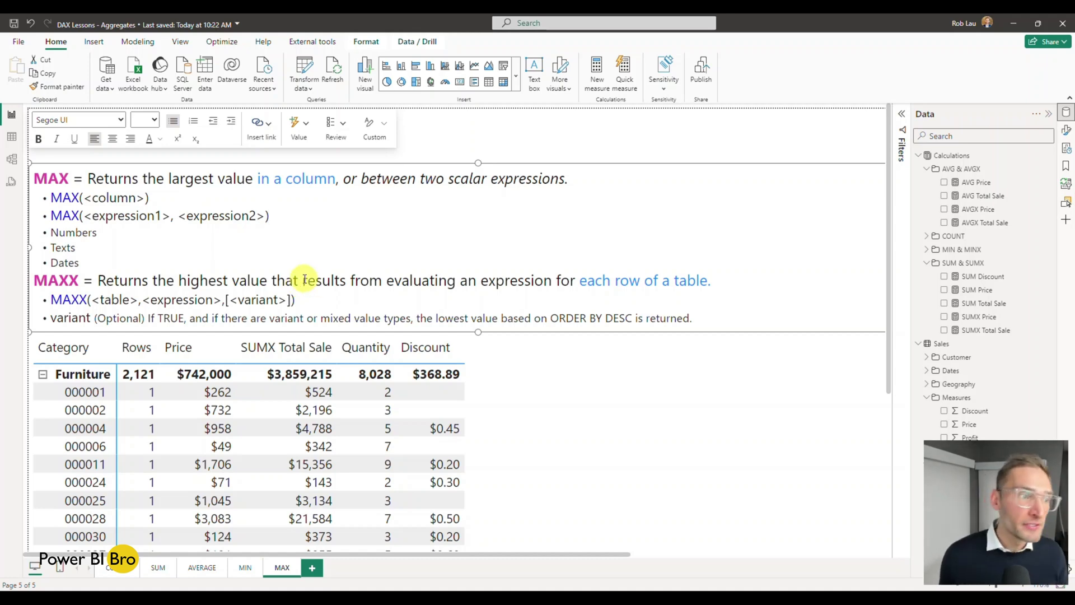
Open the Sales table's 9,994 rows in table view, check the Price column, then return to the report.
click(11, 136)
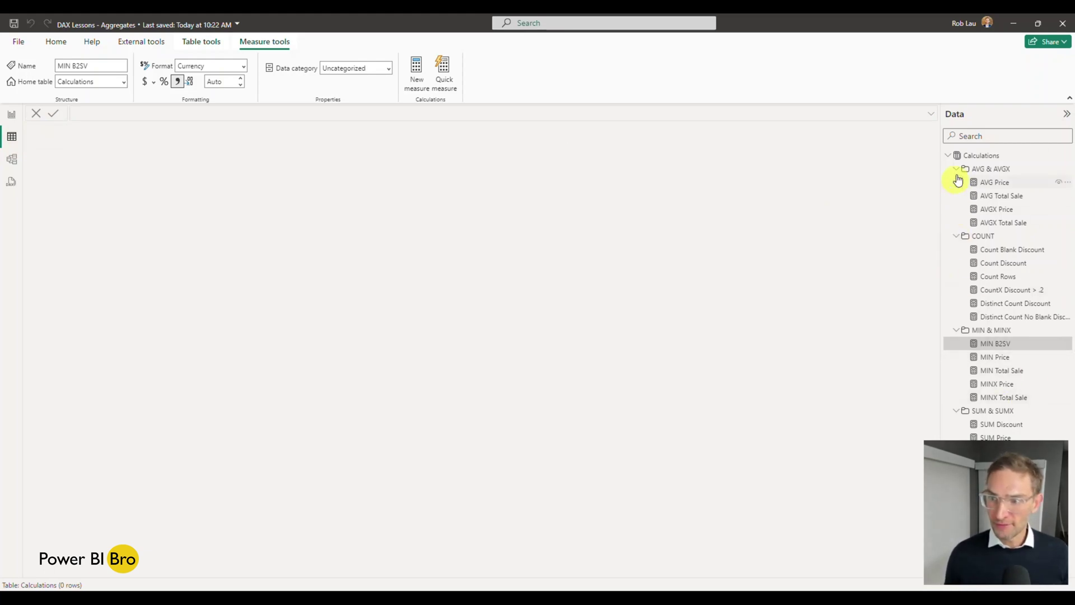
click(948, 156)
click(964, 168)
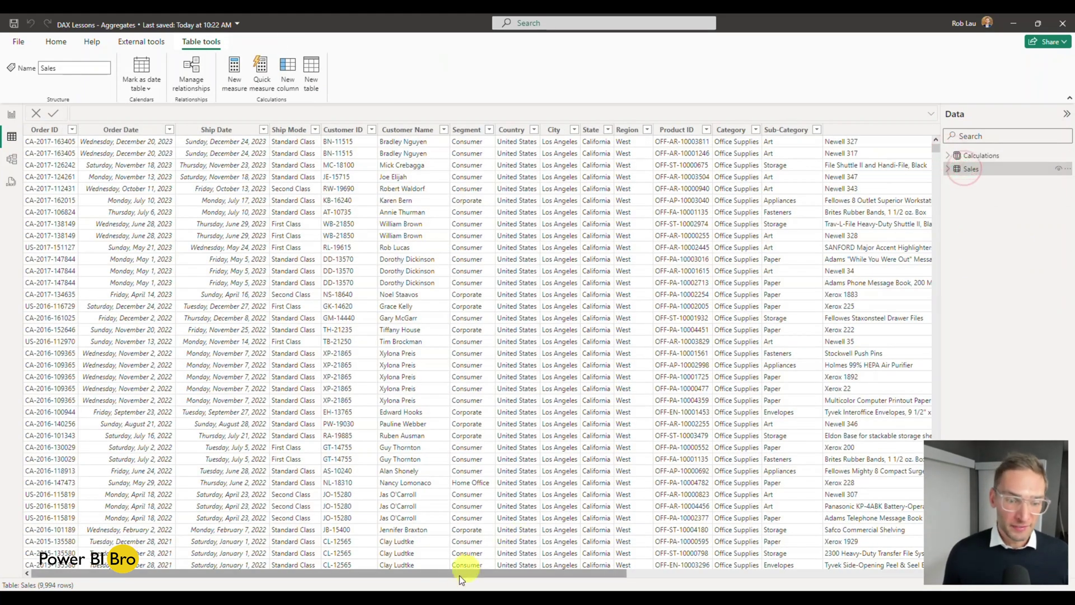
click(458, 575)
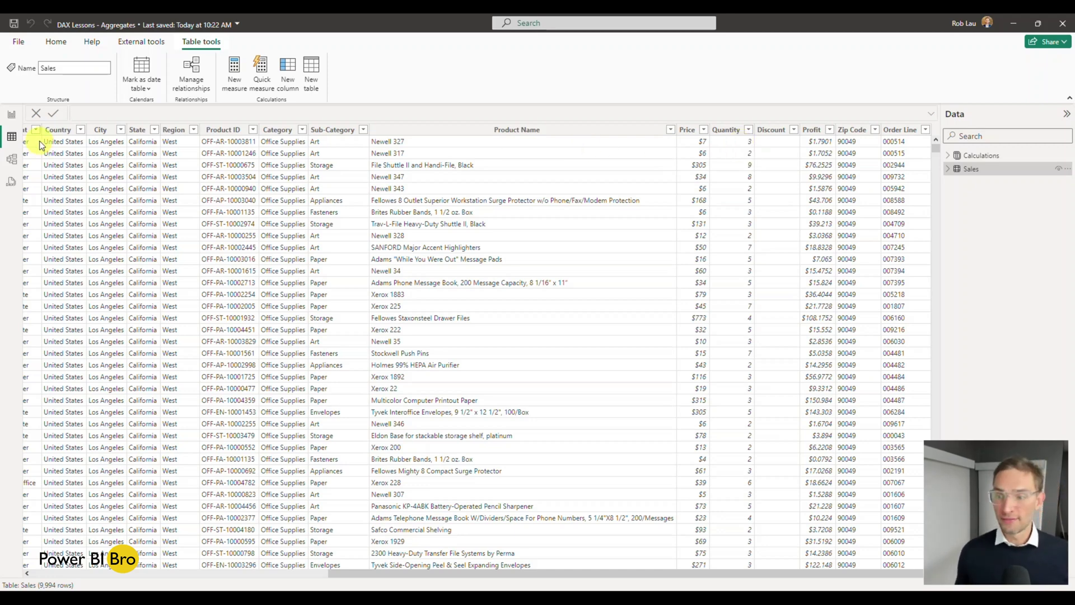
click(12, 117)
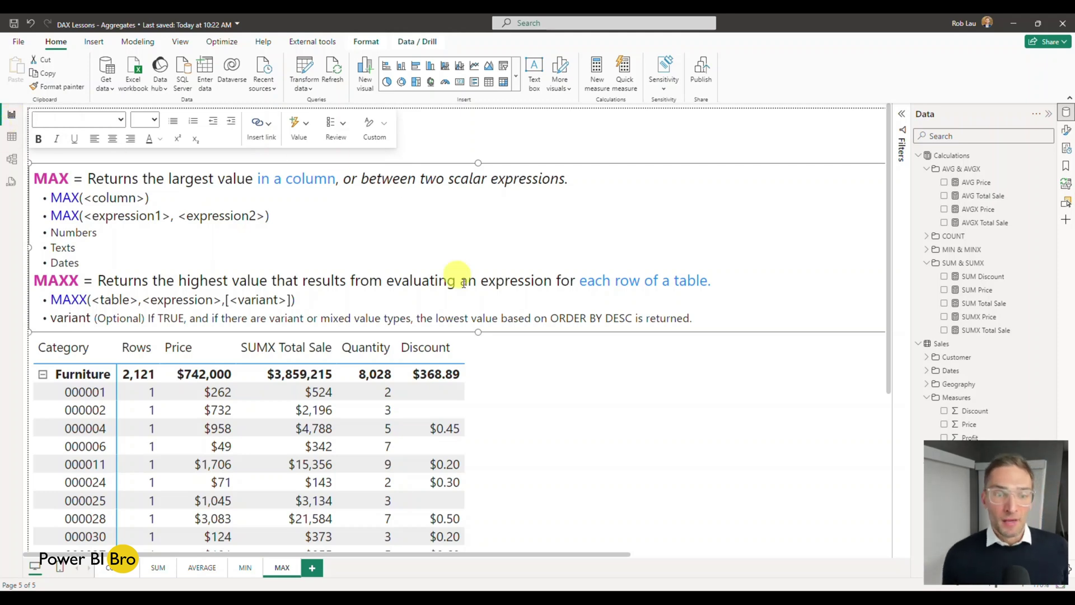
Select the category table visual and start a new measure in the Calculations table.
click(631, 420)
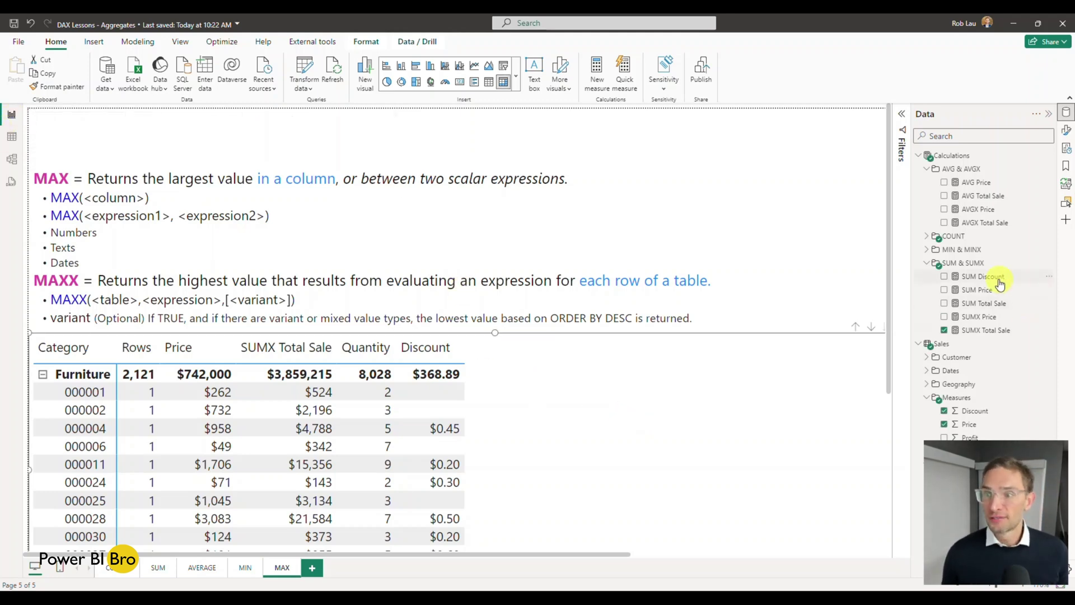
click(1052, 160)
click(1028, 168)
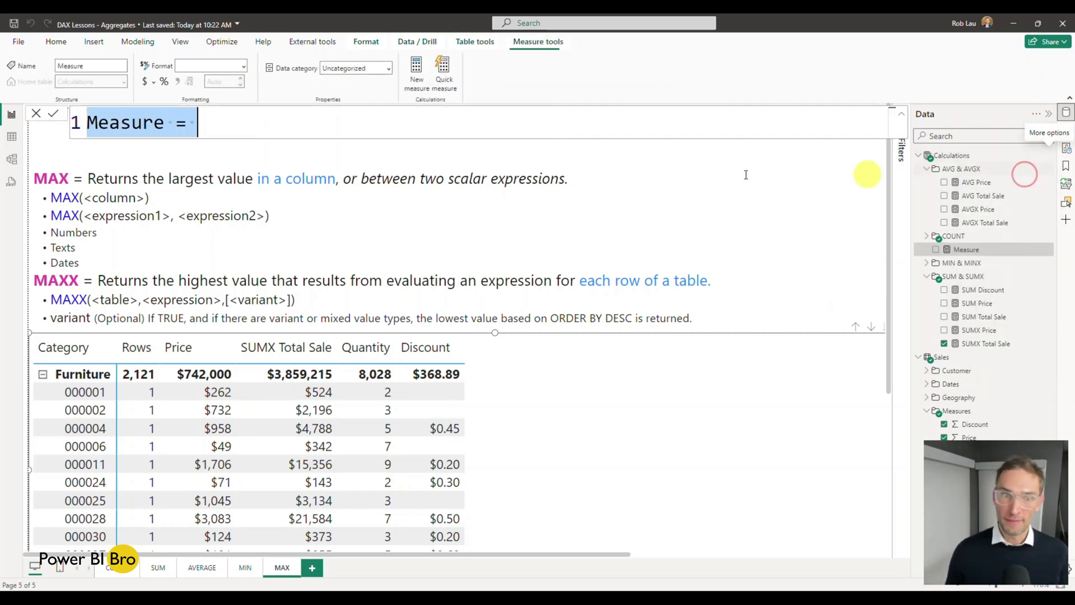
click(211, 129)
drag(210, 123, 90, 123)
Define the measure as MAX Price = MAX(Sales[Price]) and commit it.
text(MAXX)
key(BackSpace)
key(BackSpace)
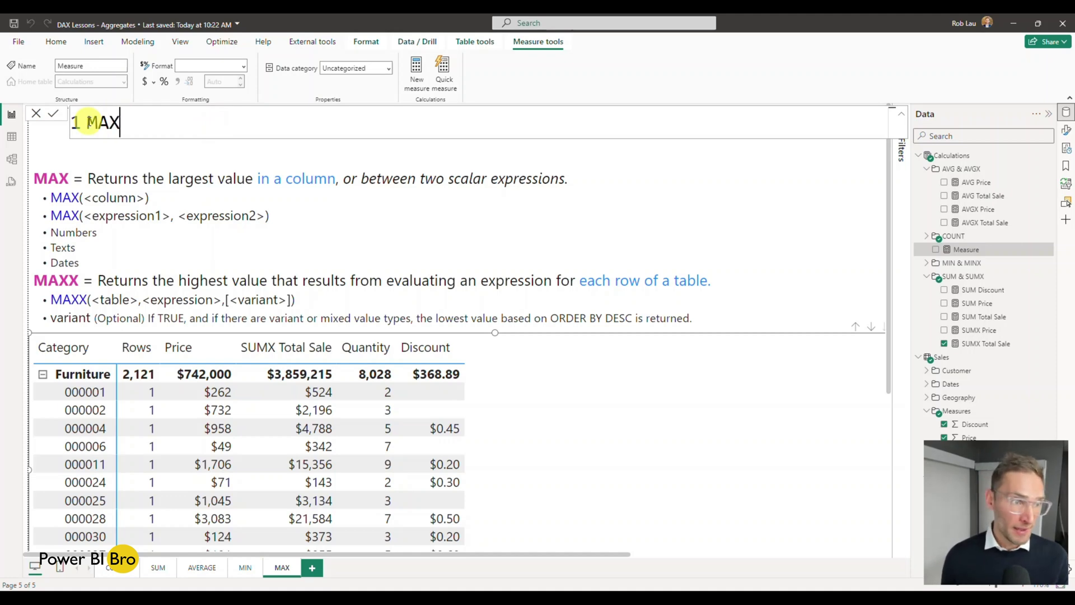
text(X Price)
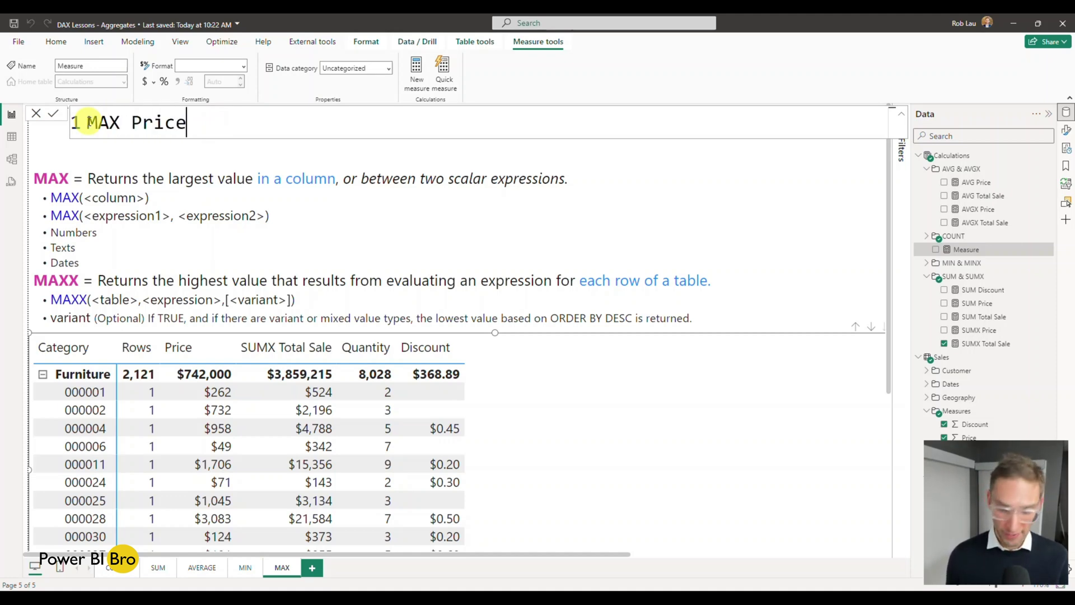
text( = max)
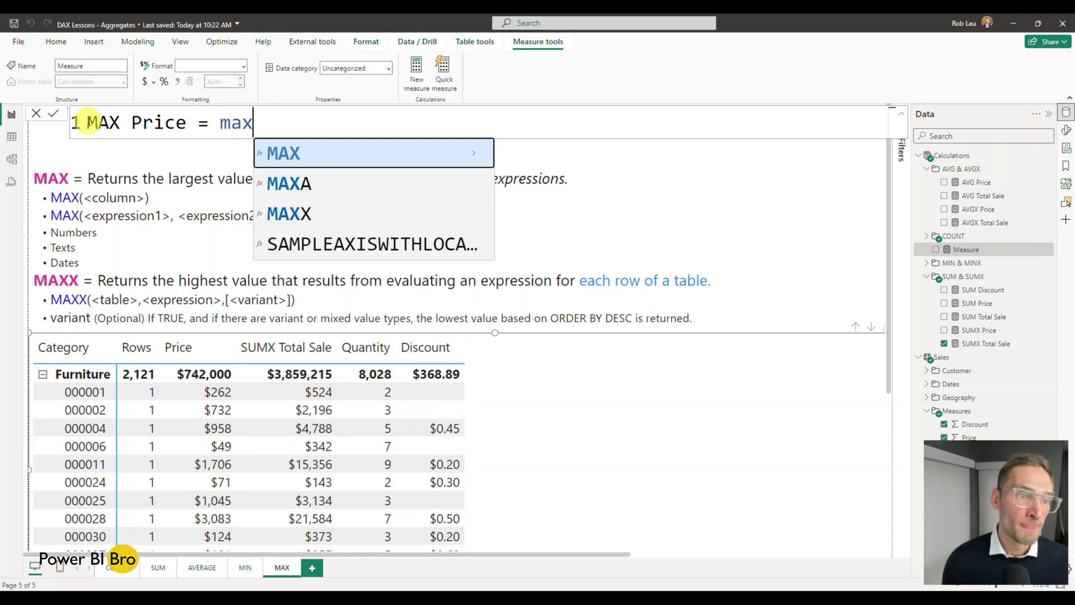
key(Tab)
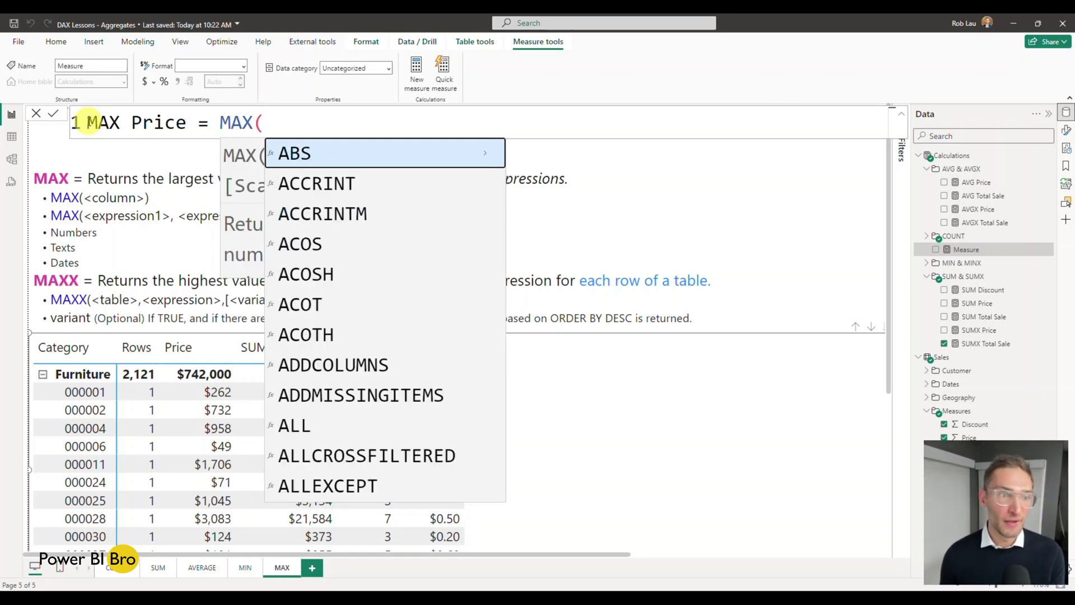
text(sal)
key(Down)
key(Down)
key(Down)
key(Down)
key(Down)
key(Down)
key(Down)
key(Down)
key(Down)
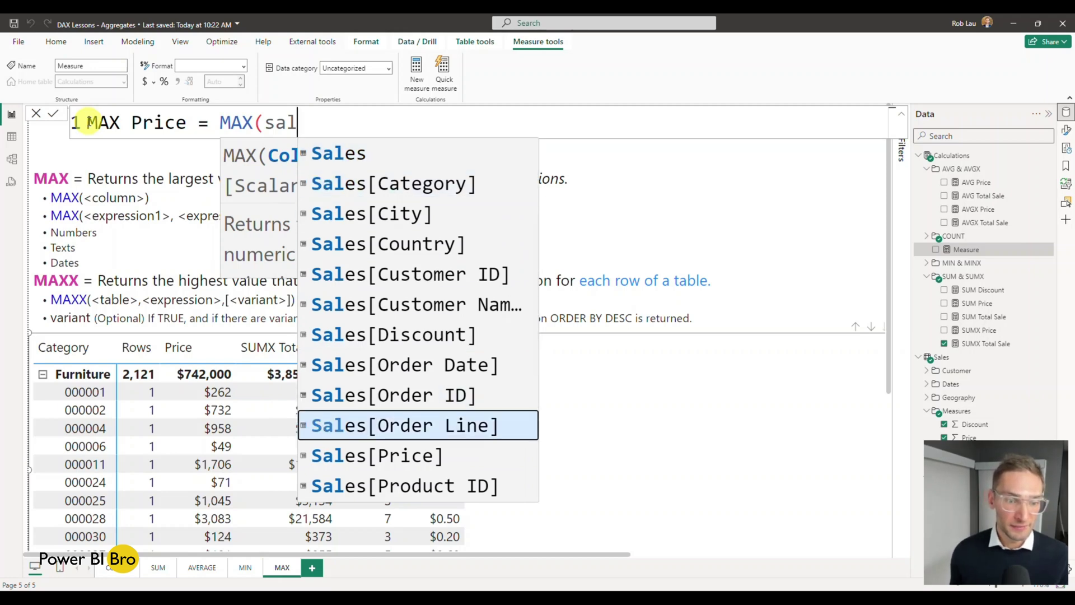
key(Down)
key(Tab)
text())
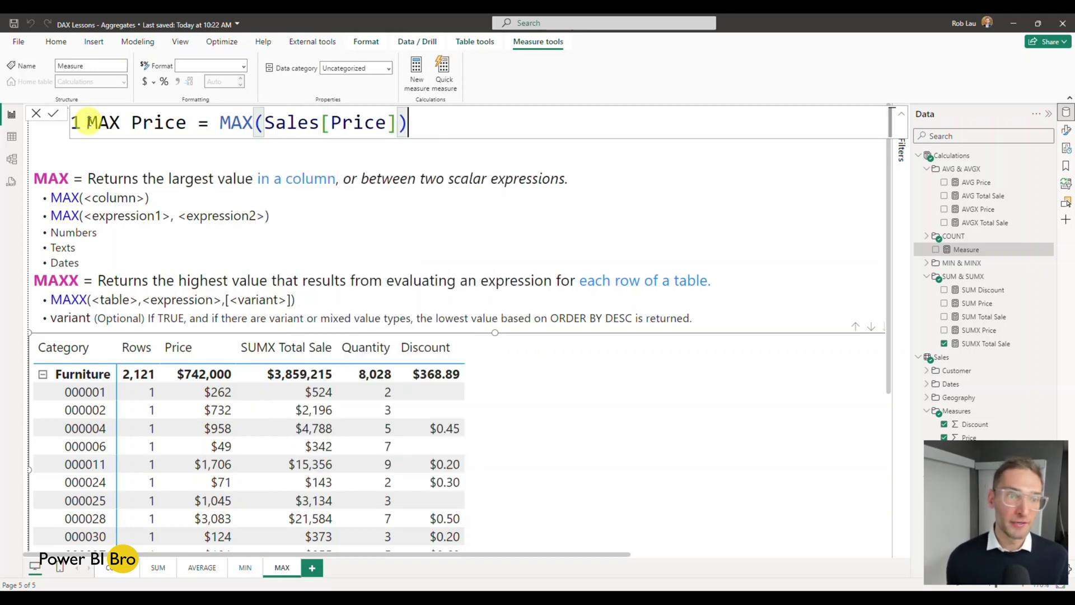
click(353, 123)
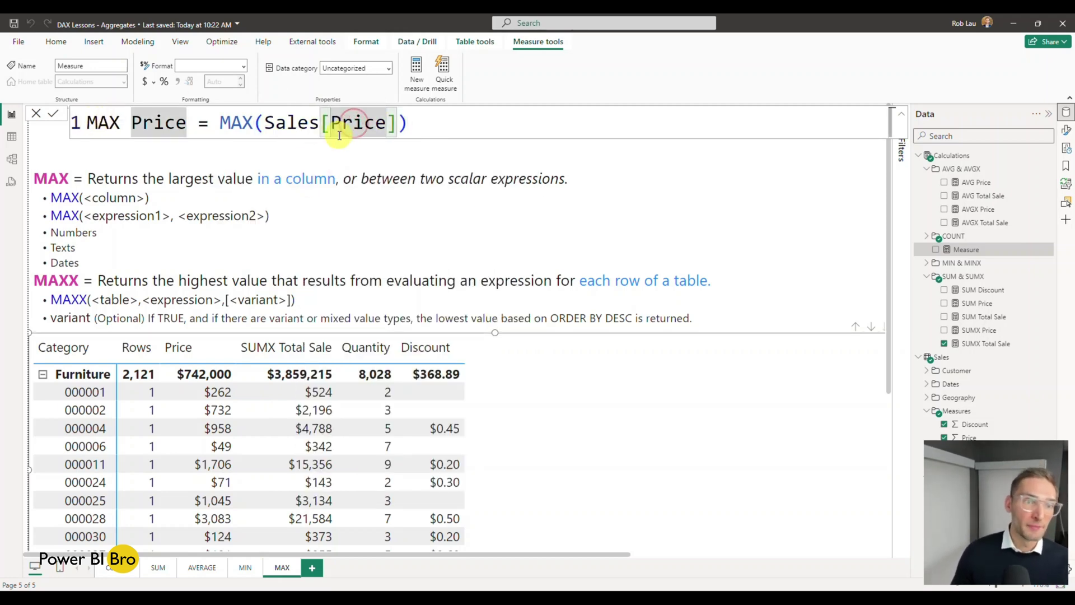
key(Return)
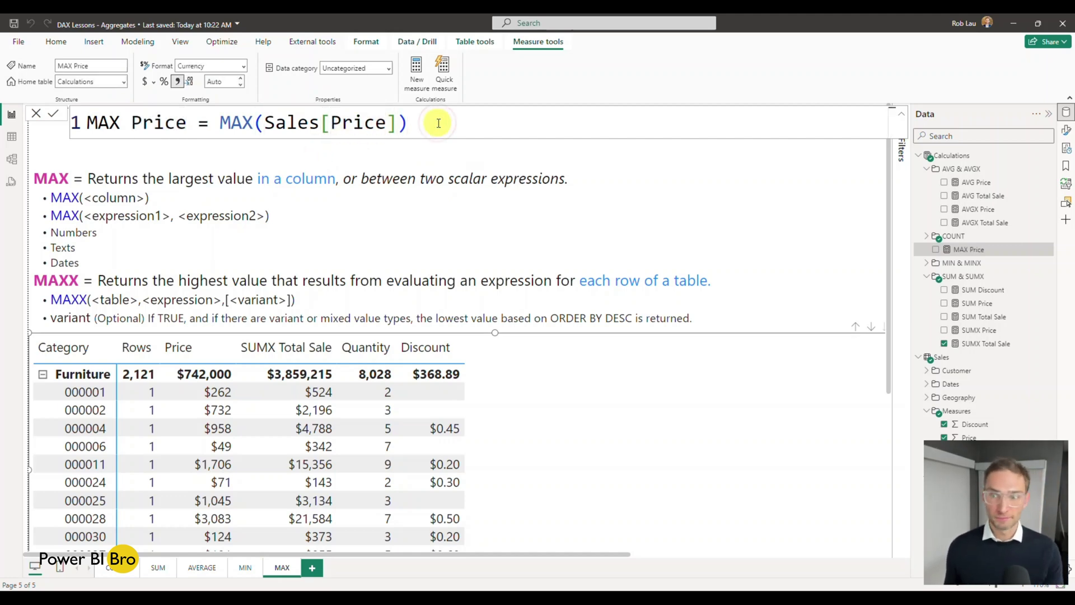
Add MAX Price to the category table and set its decimal places to 0.
click(939, 250)
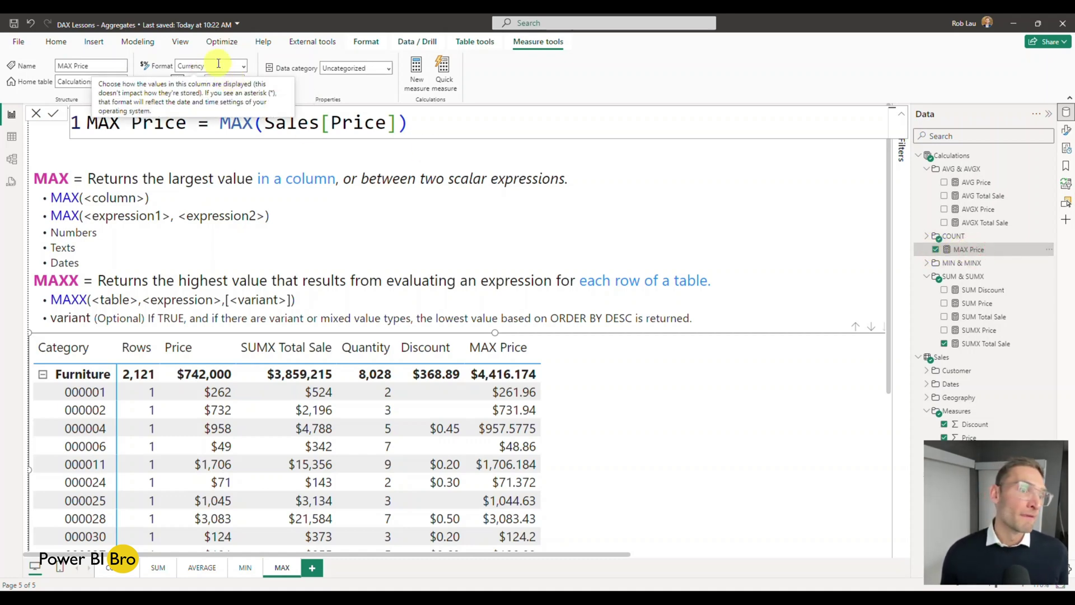
click(232, 81)
click(232, 81)
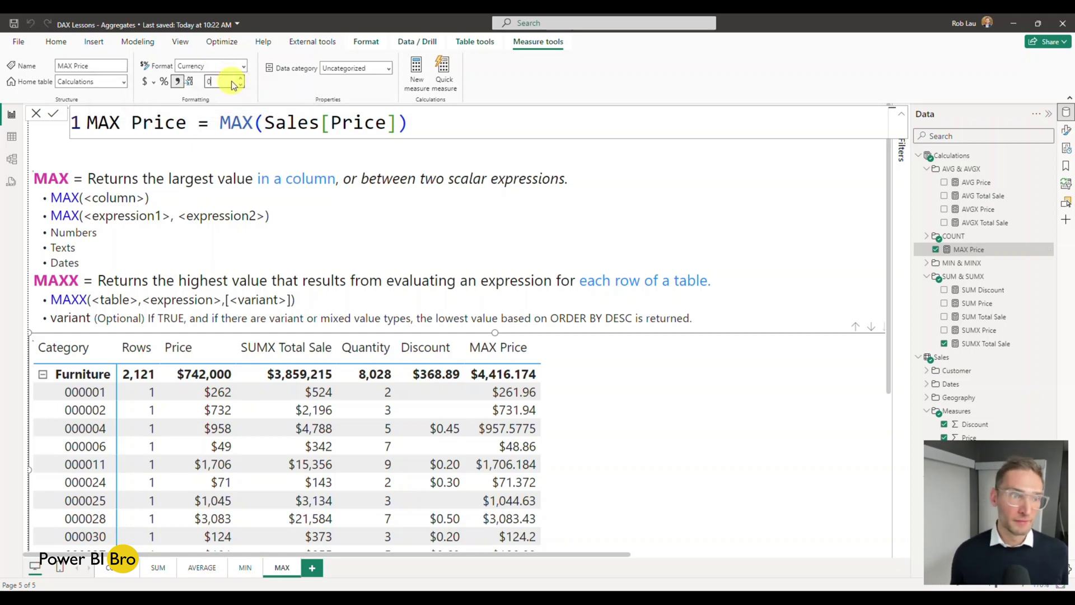
key(Return)
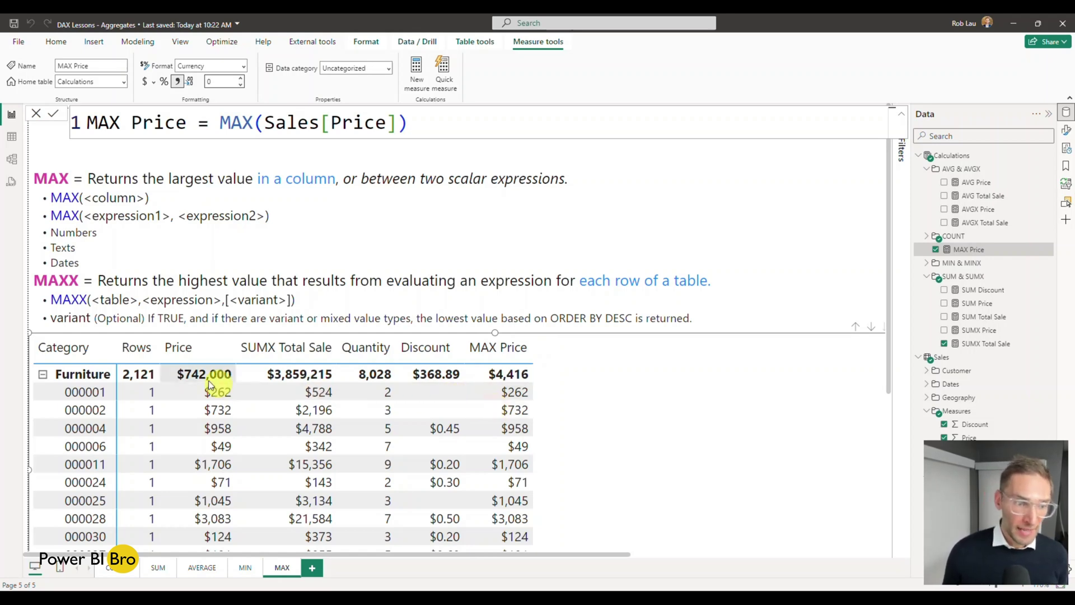
click(43, 374)
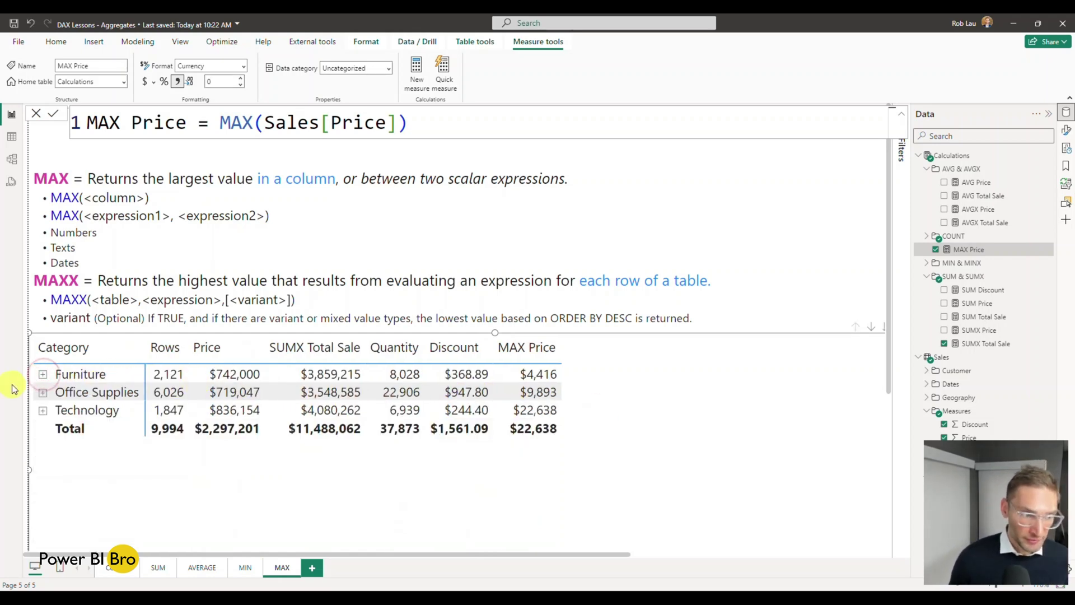
click(42, 373)
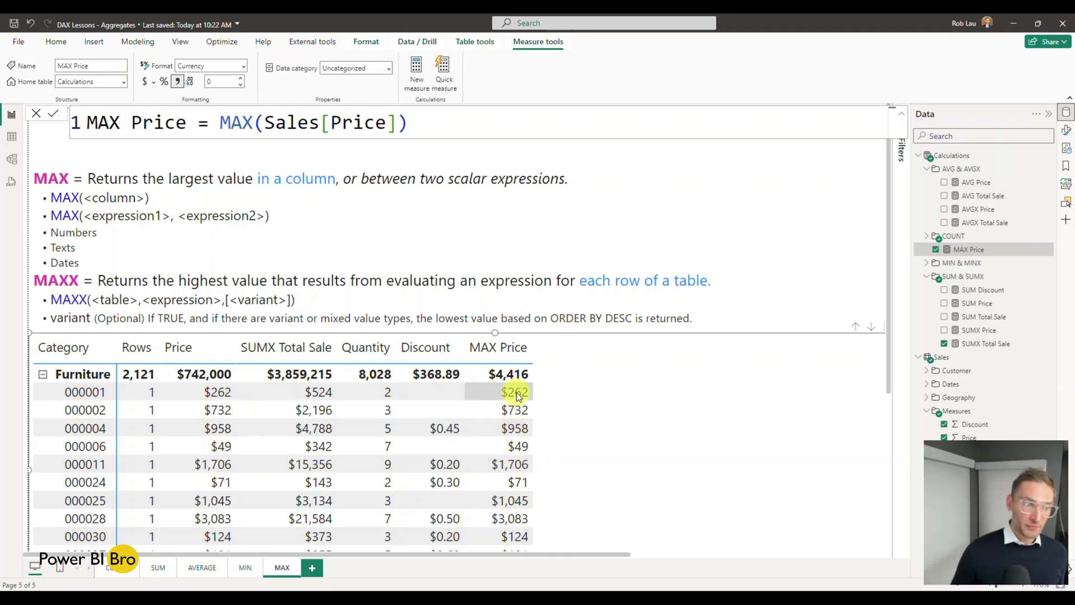
click(43, 374)
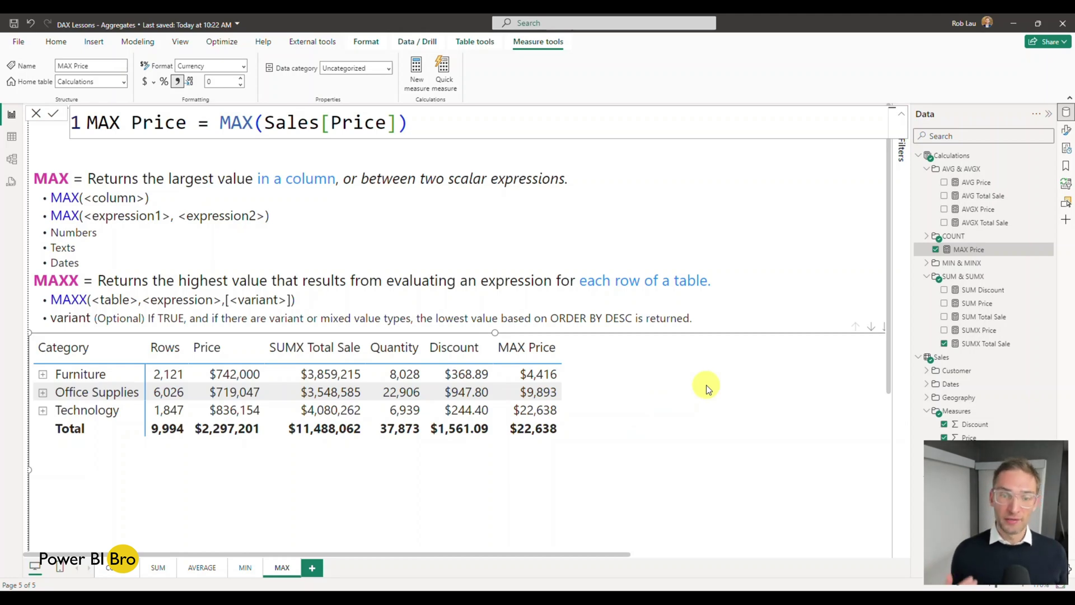
click(42, 374)
click(665, 427)
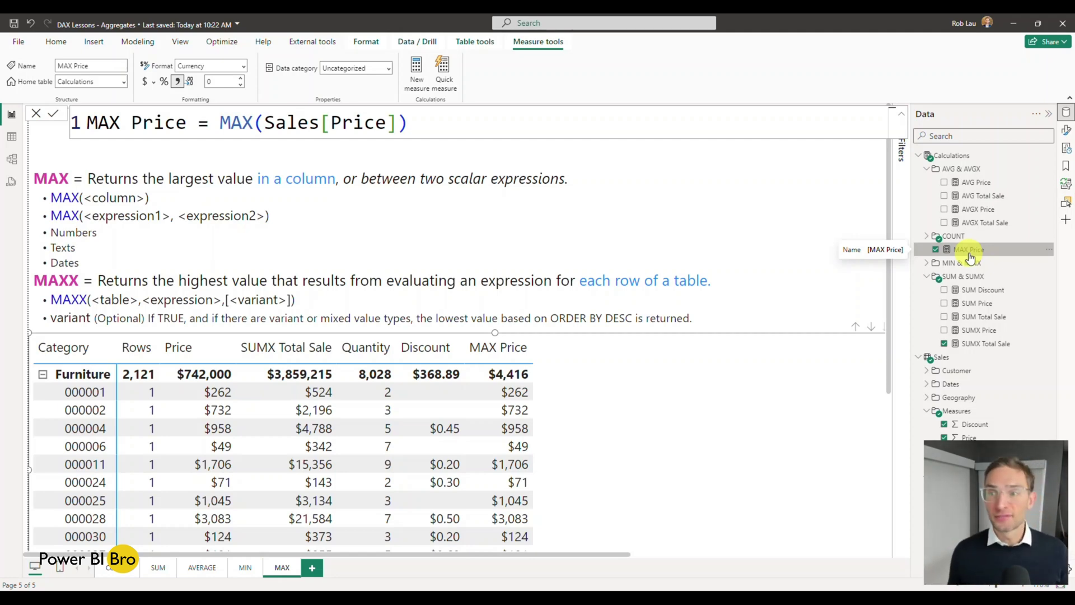
Start a new measure from the MAX Price options menu, replacing the placeholder formula.
click(1047, 250)
click(1020, 287)
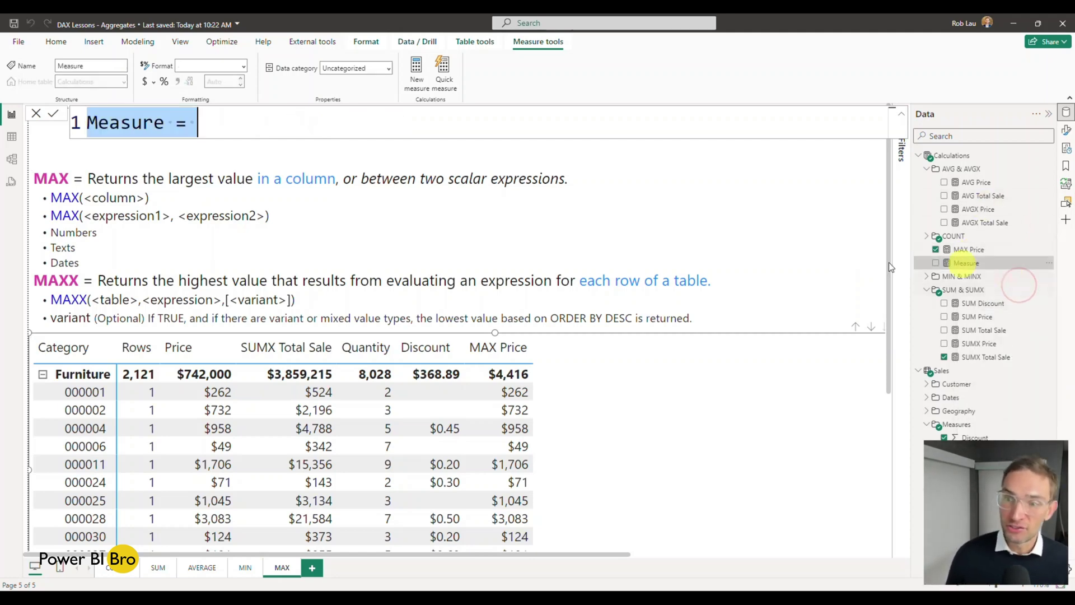
click(224, 120)
triple_click(223, 119)
Enter MAXX Price = MAXX(Sales, Sales[Price]) and commit the measure.
text(MAXX)
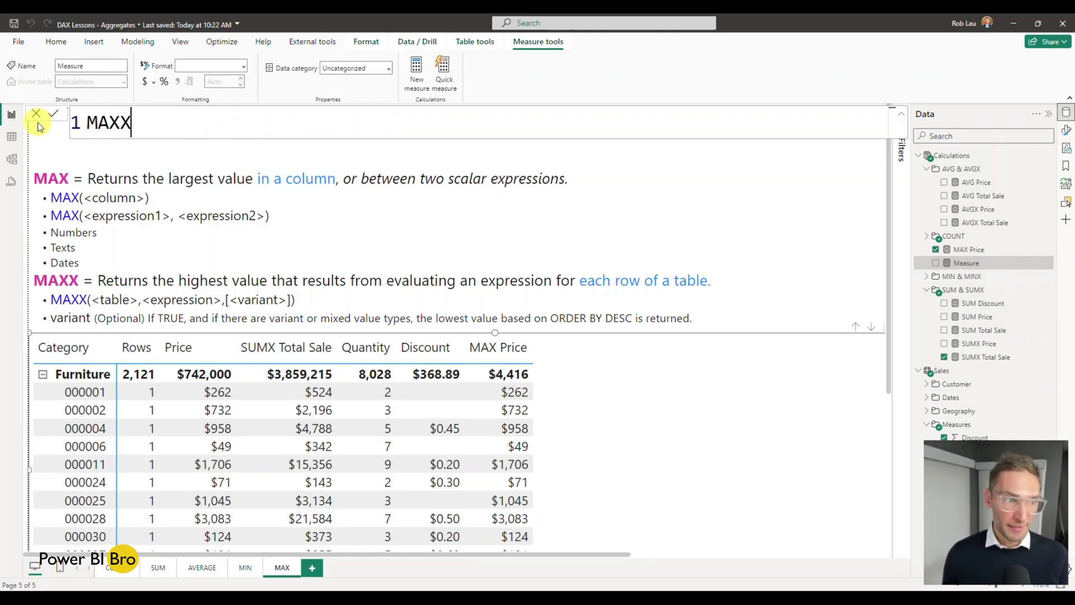
text( Price )
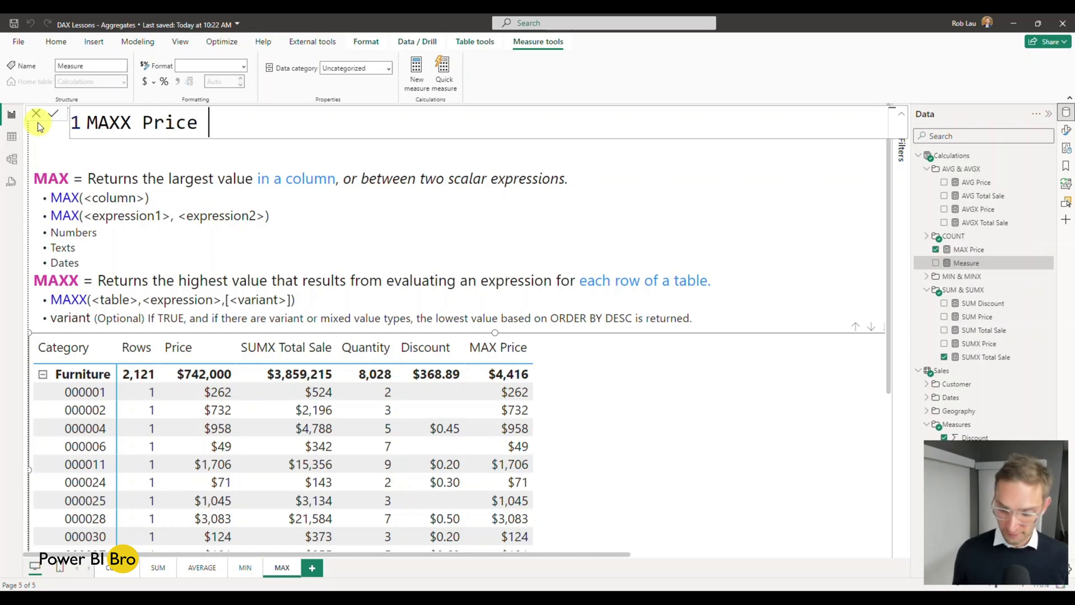
text(= Max)
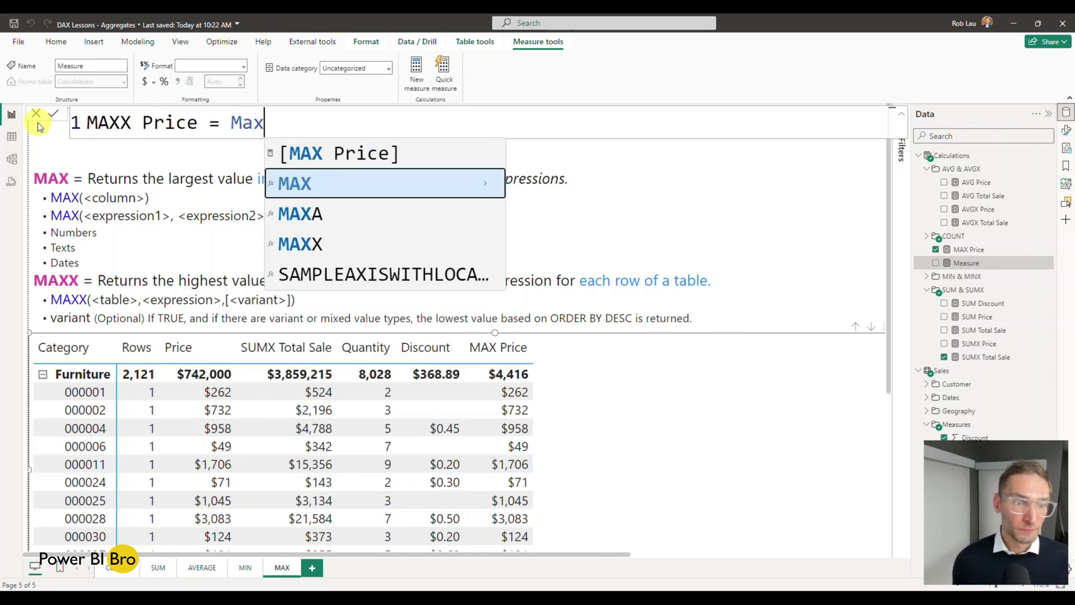
key(Down)
key(Down)
key(Tab)
text(sa)
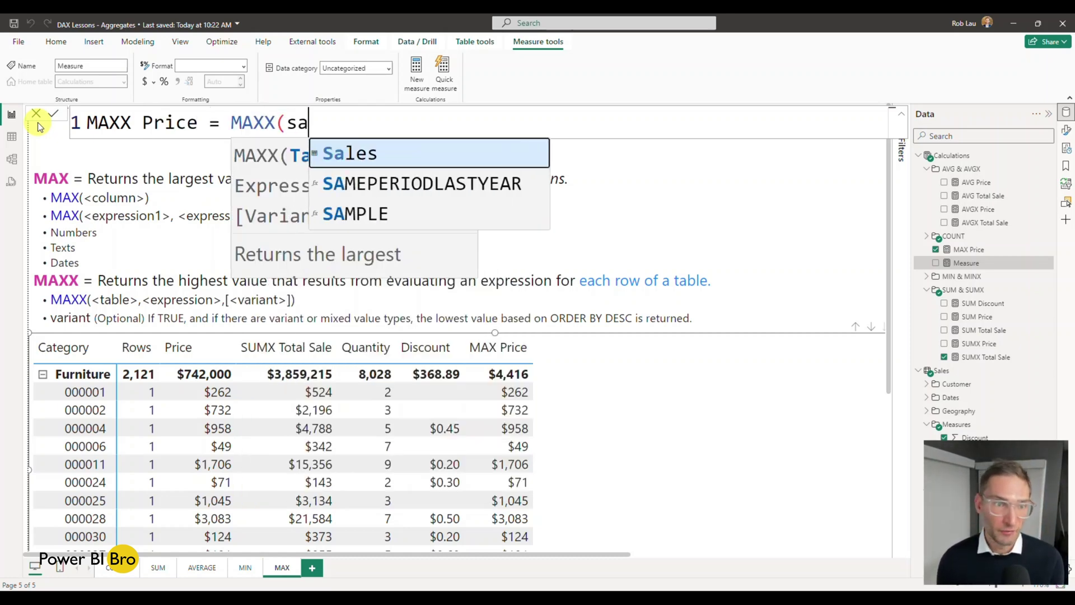
key(Tab)
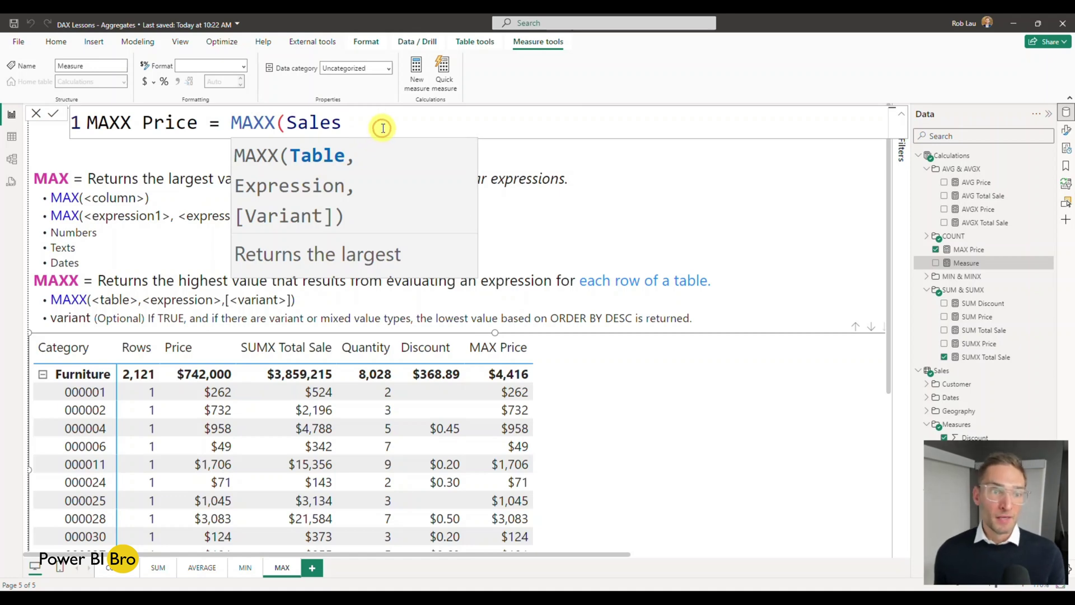
text(,)
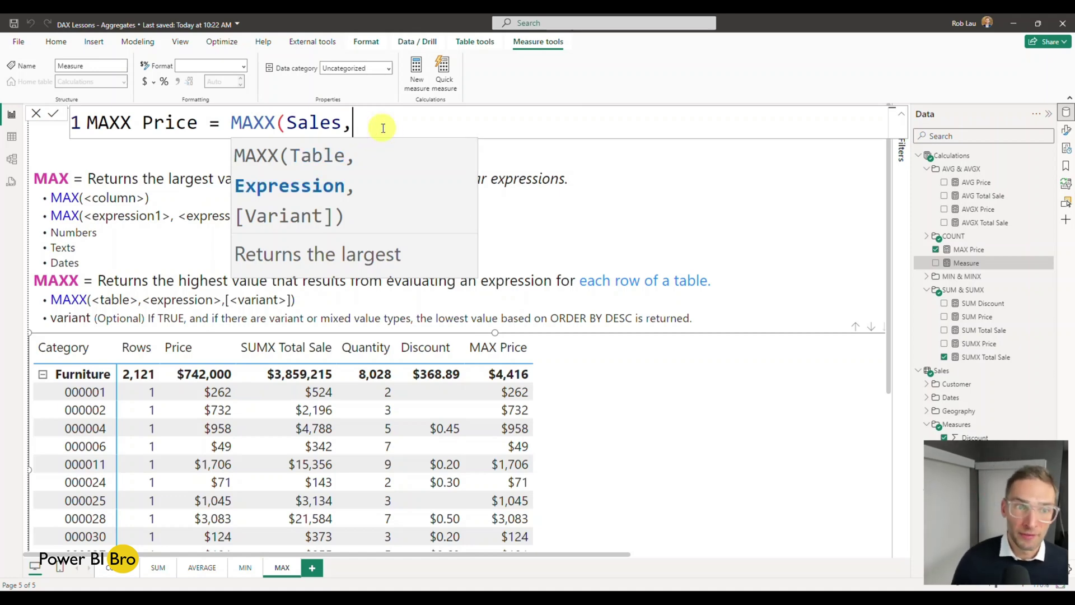
text(pri)
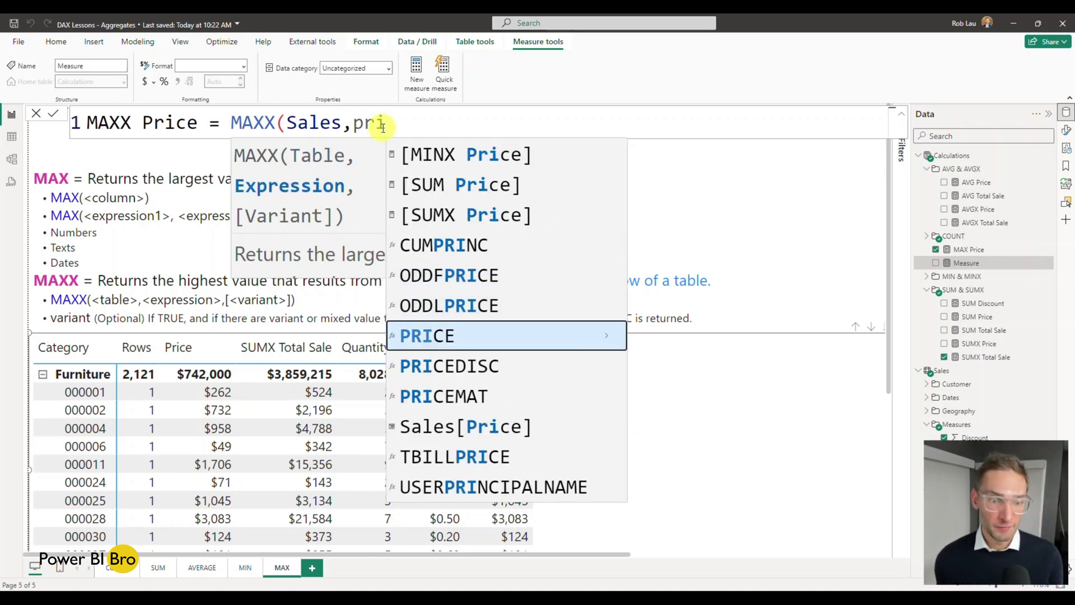
key(Down)
key(Down)
key(Tab)
text())
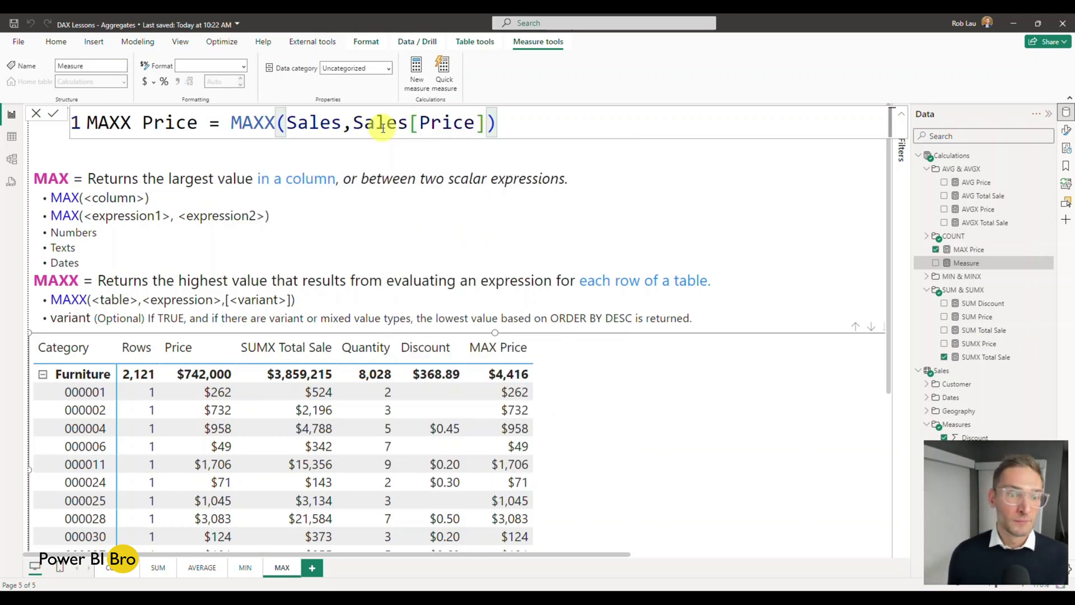
key(Return)
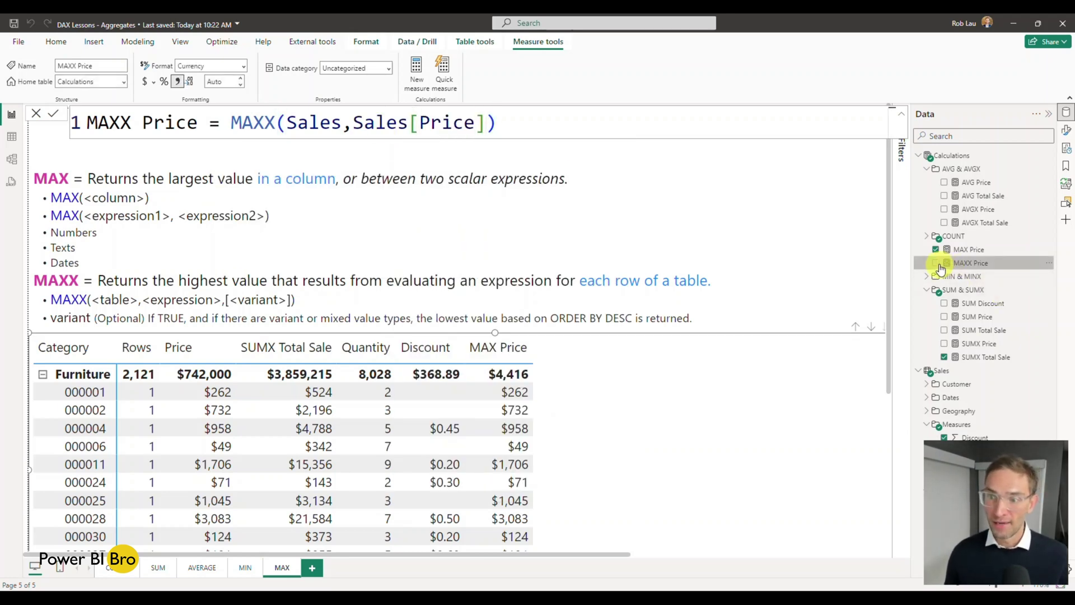
Add MAXX Price to the matrix with 0 decimal places and collapse Furniture.
click(937, 264)
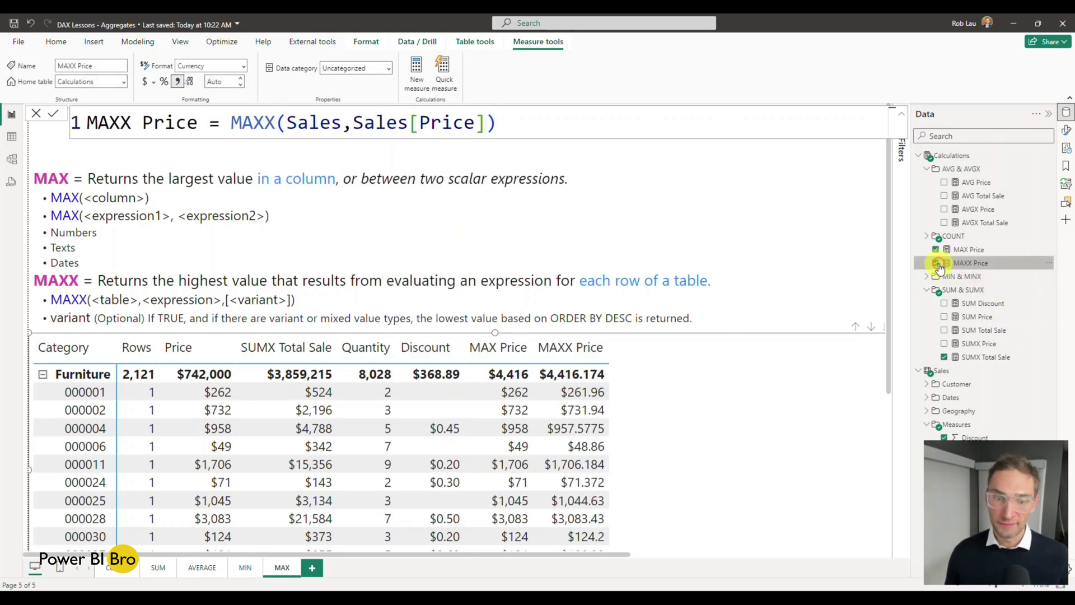
click(216, 79)
text(0)
key(Return)
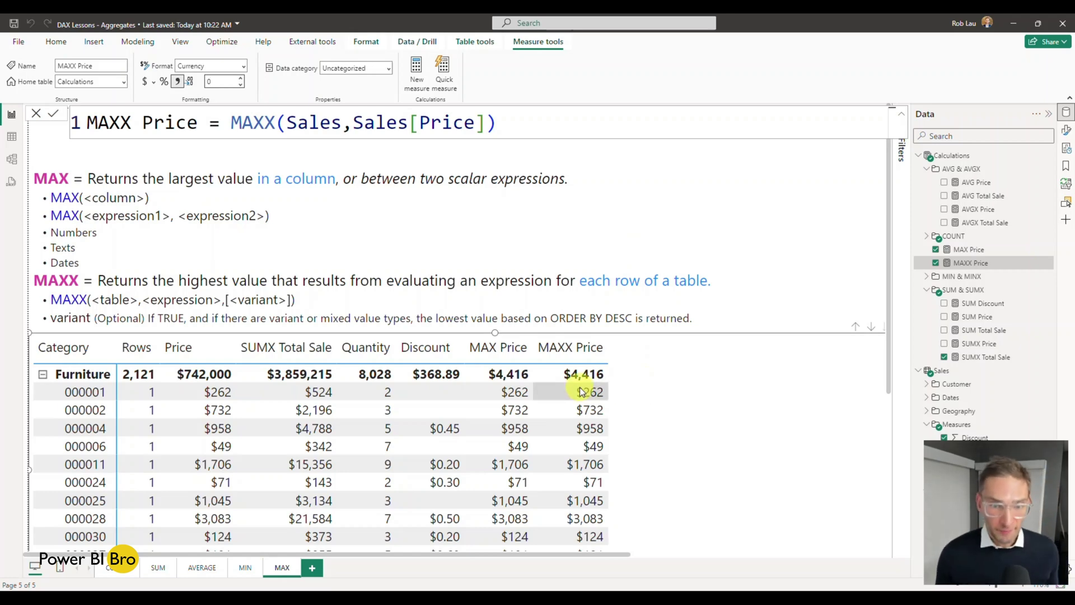
click(43, 374)
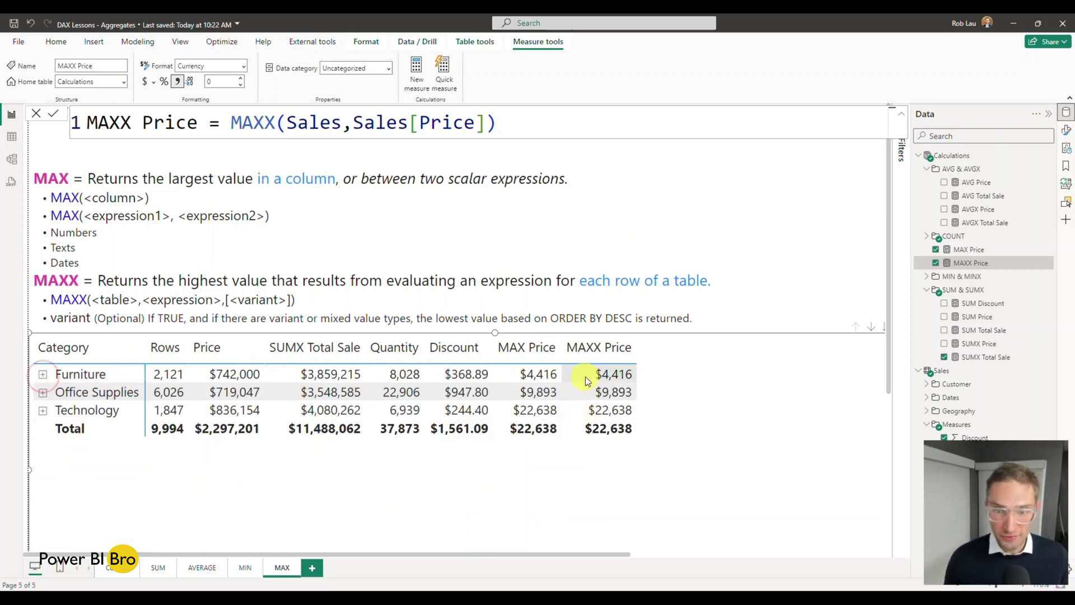
Expand Furniture to list order rows where MAXX Price matches MAX Price.
click(42, 374)
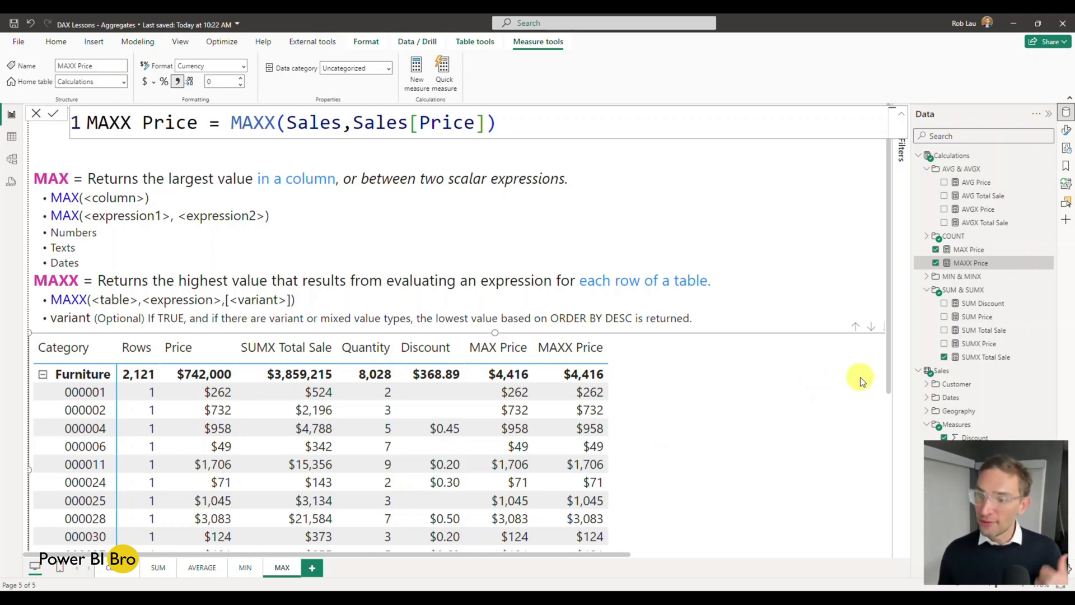
Create a new measure named MAX Total Sale from the MAXX Price options menu.
click(1046, 264)
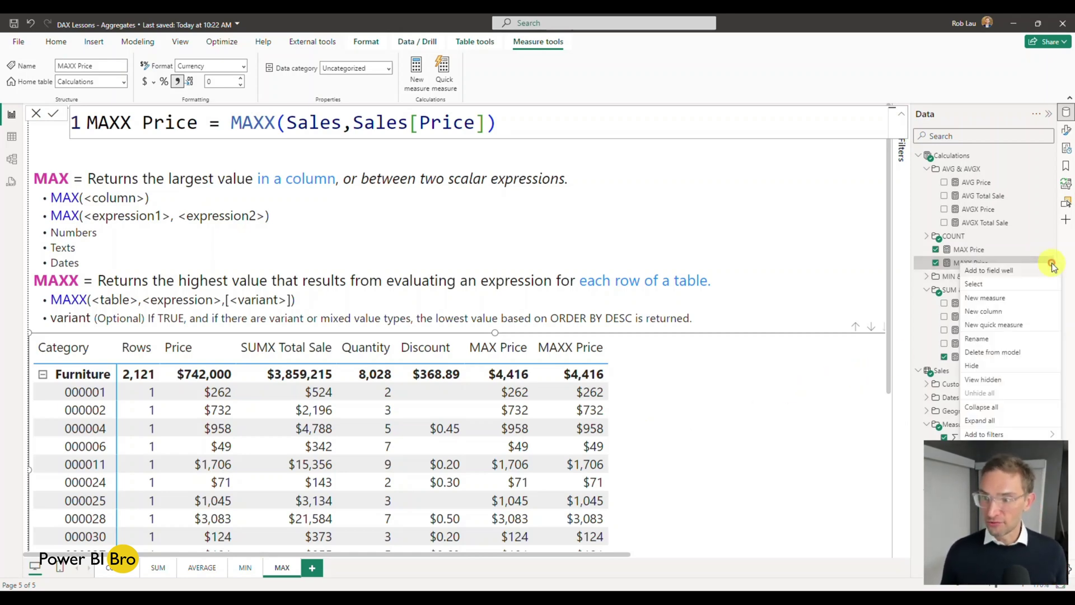
click(1015, 297)
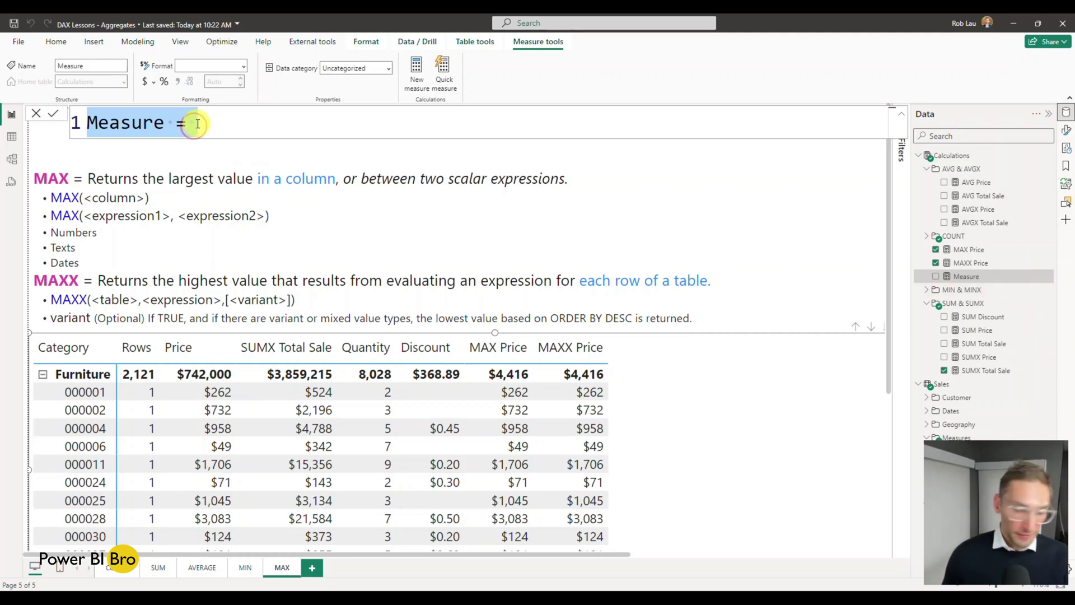
text(MAXX)
key(BackSpace)
text(TOT)
key(BackSpace)
key(BackSpace)
text(otal Sale)
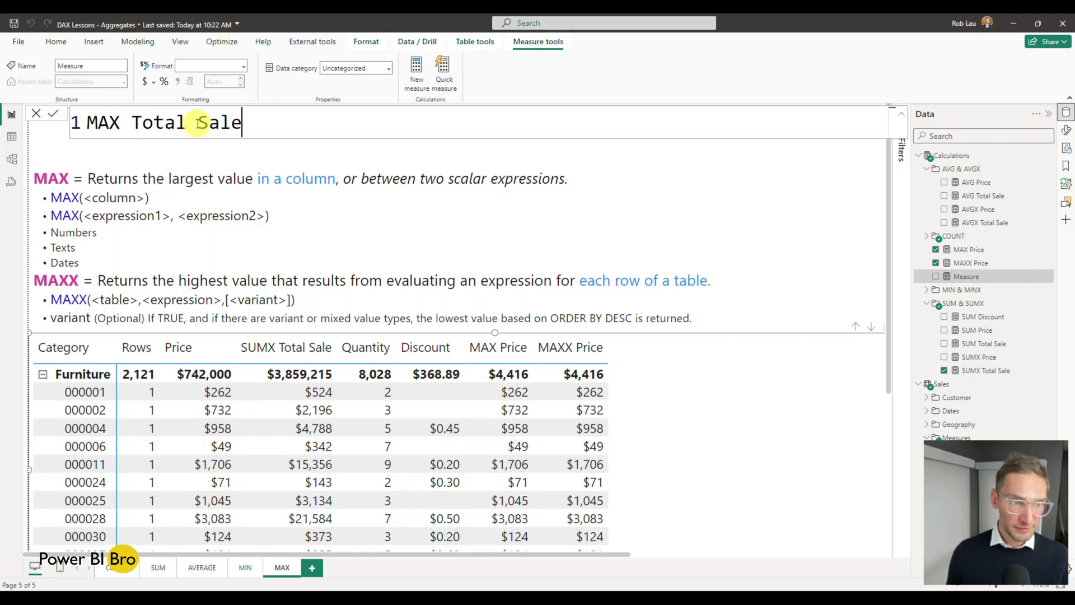
text( =)
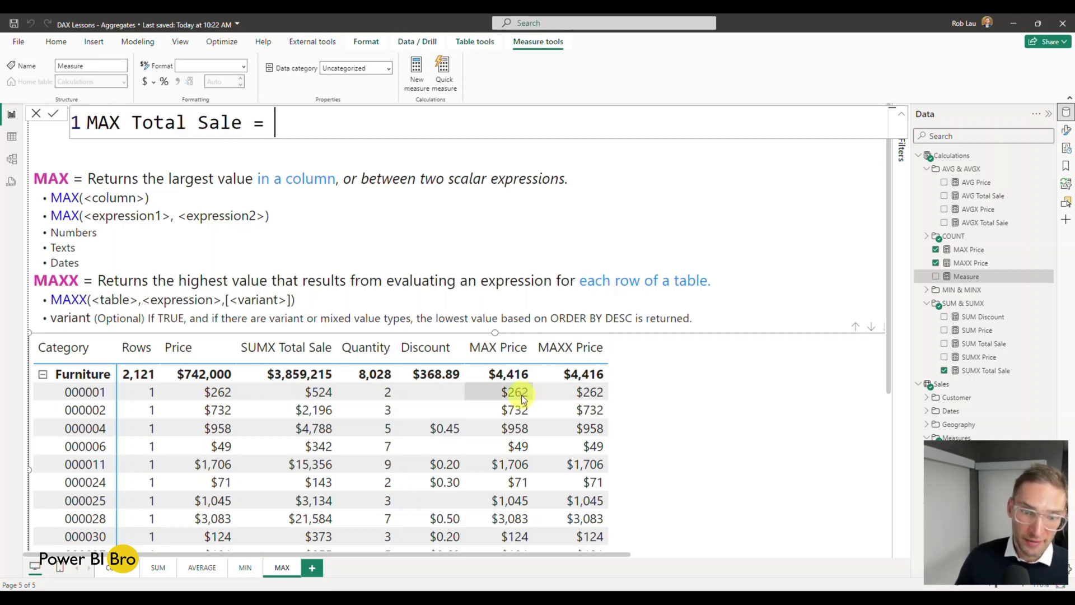
Define it as [MAX Price] * SUM(Sales[Quantity]) and commit the measure.
click(298, 121)
text(max)
key(Up)
key(Up)
key(Tab)
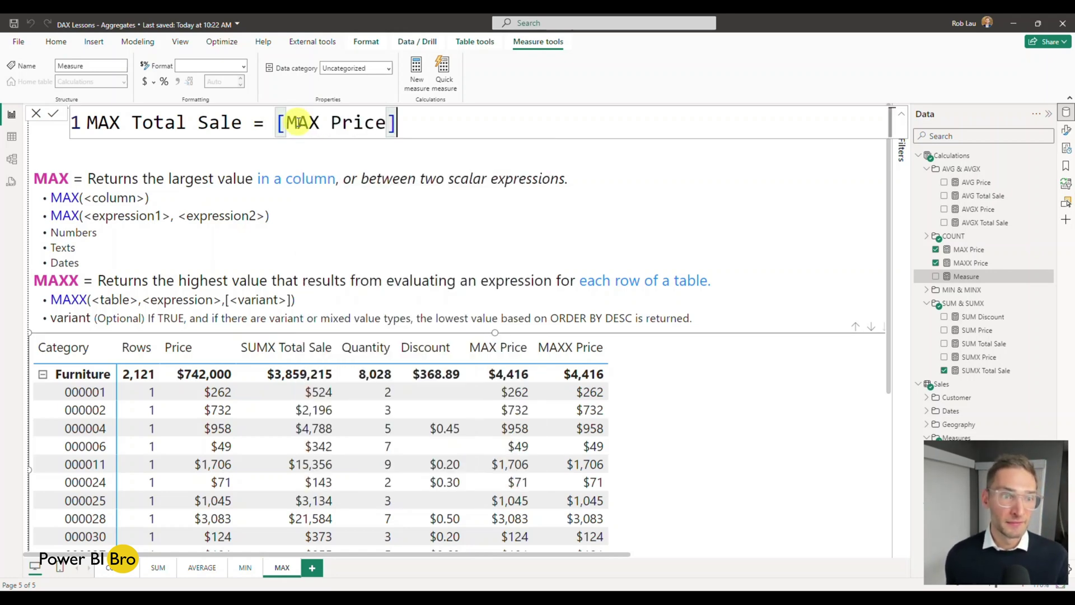
text(* Quan)
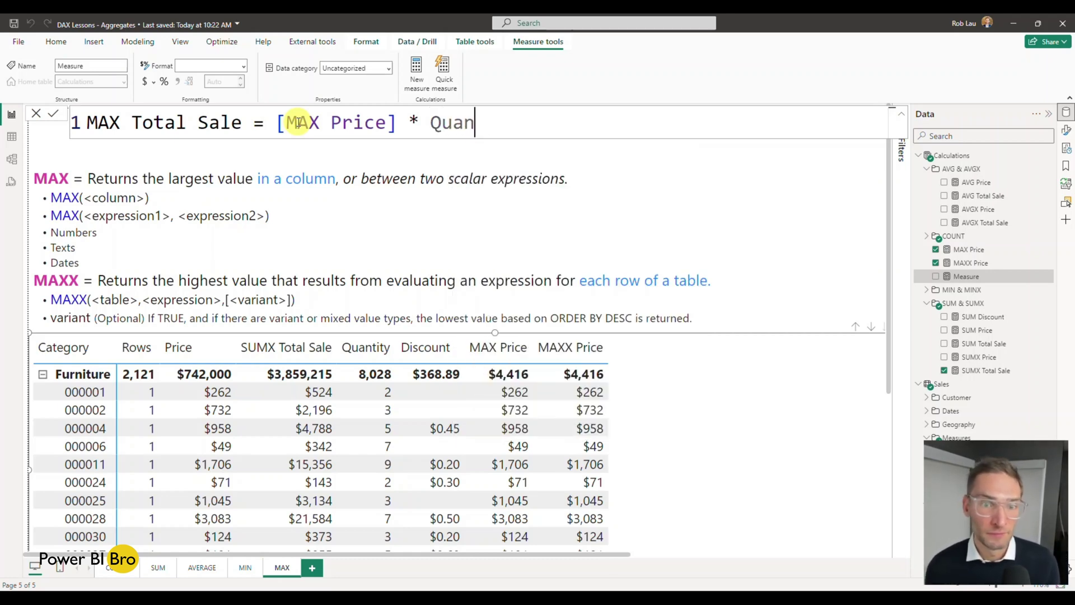
key(BackSpace)
key(BackSpace)
key(BackSpace)
key(BackSpace)
text(sum)
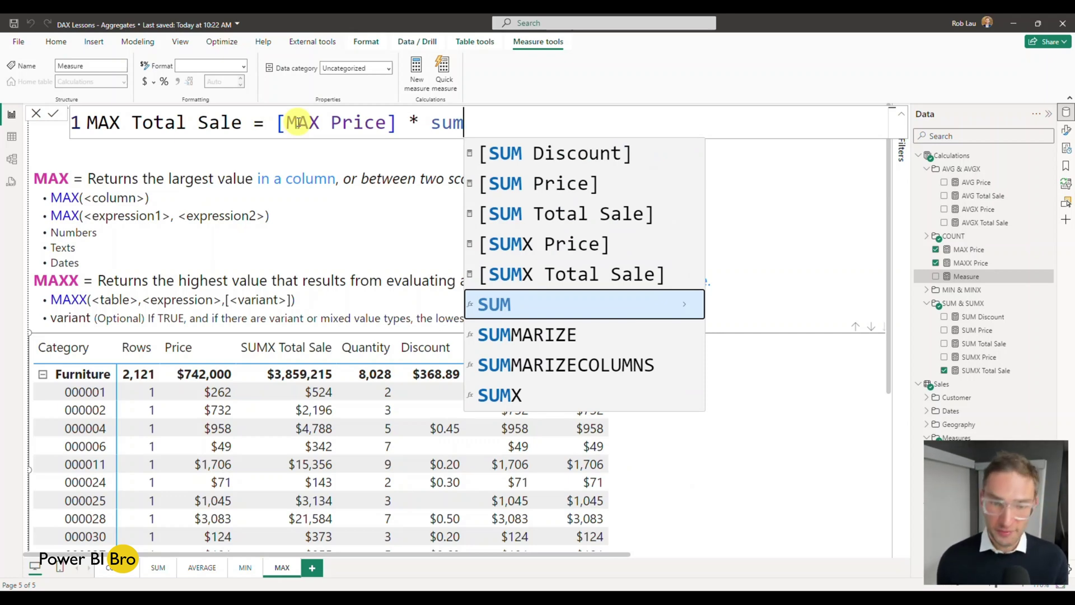
text((sal)
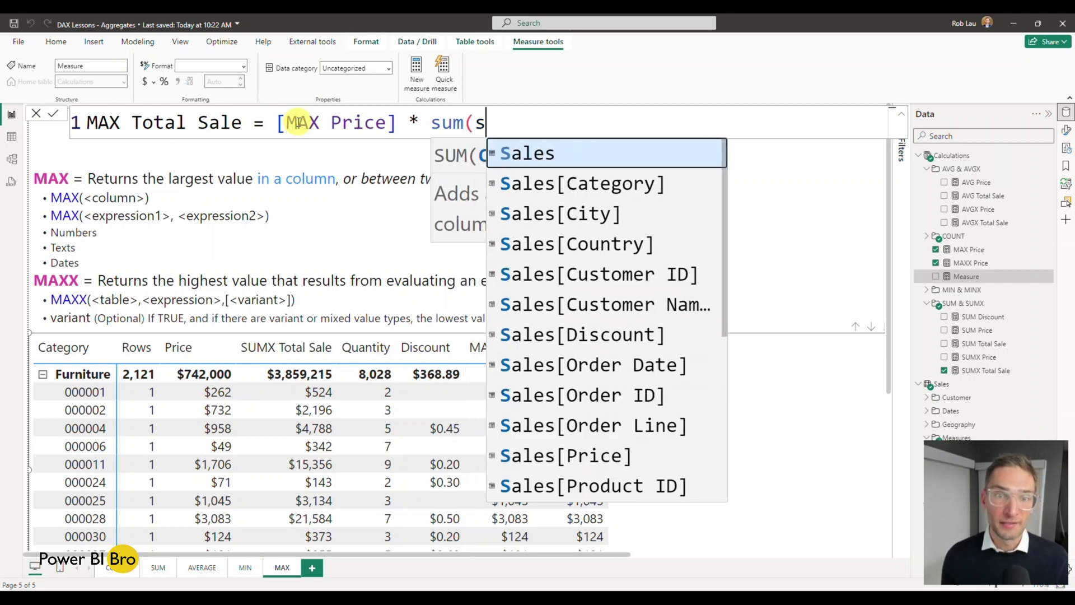
key(Down)
key(Down)
key(Down)
key(Down)
key(Down)
key(Down)
key(Down)
key(Down)
key(Down)
key(Down)
key(Down)
key(Down)
key(Down)
key(Down)
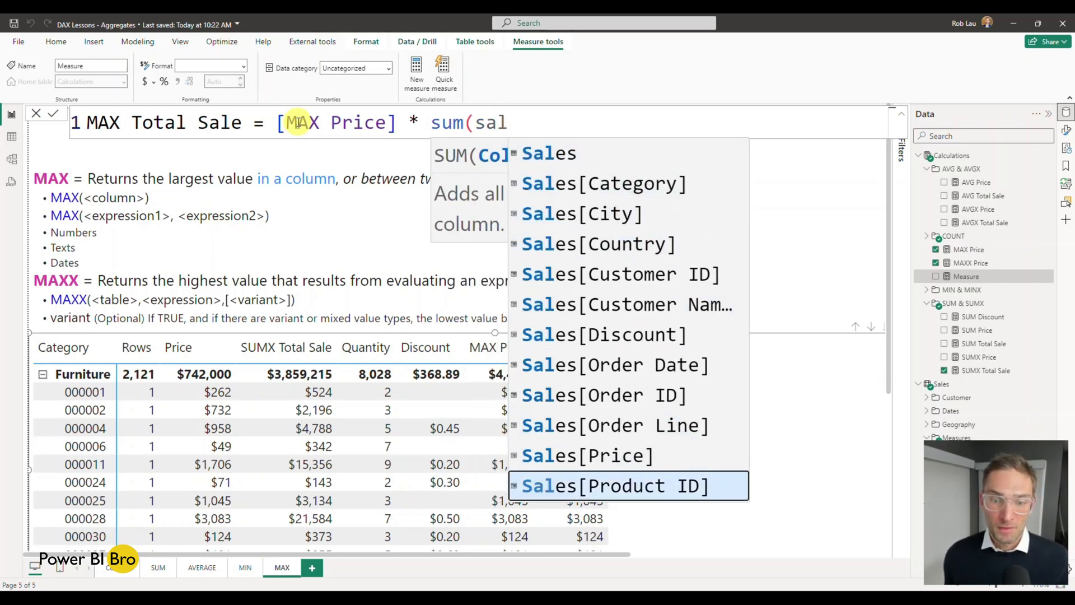
key(Tab)
text())
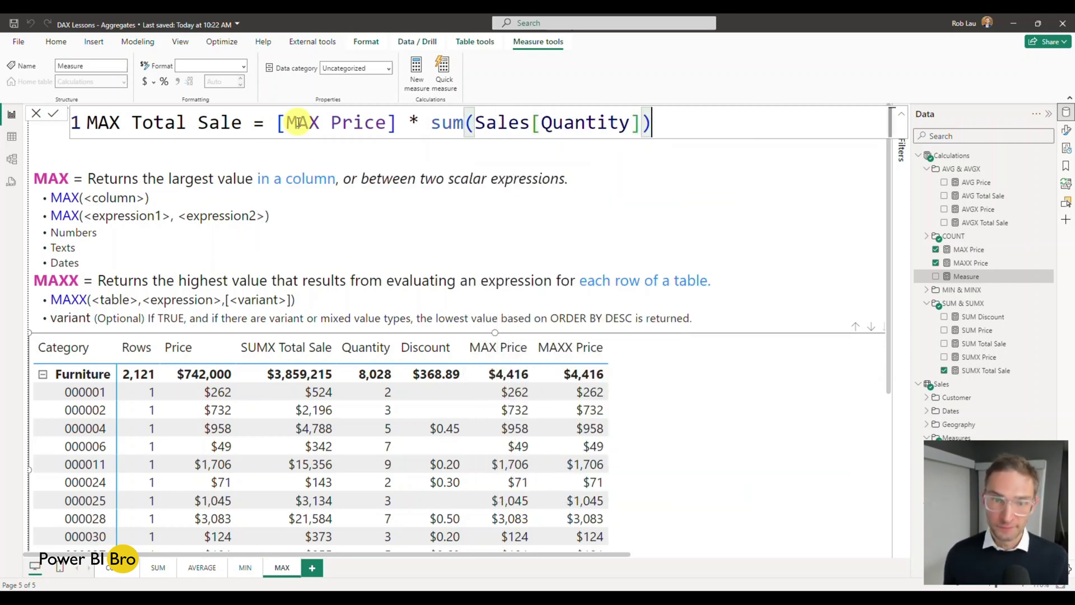
key(Return)
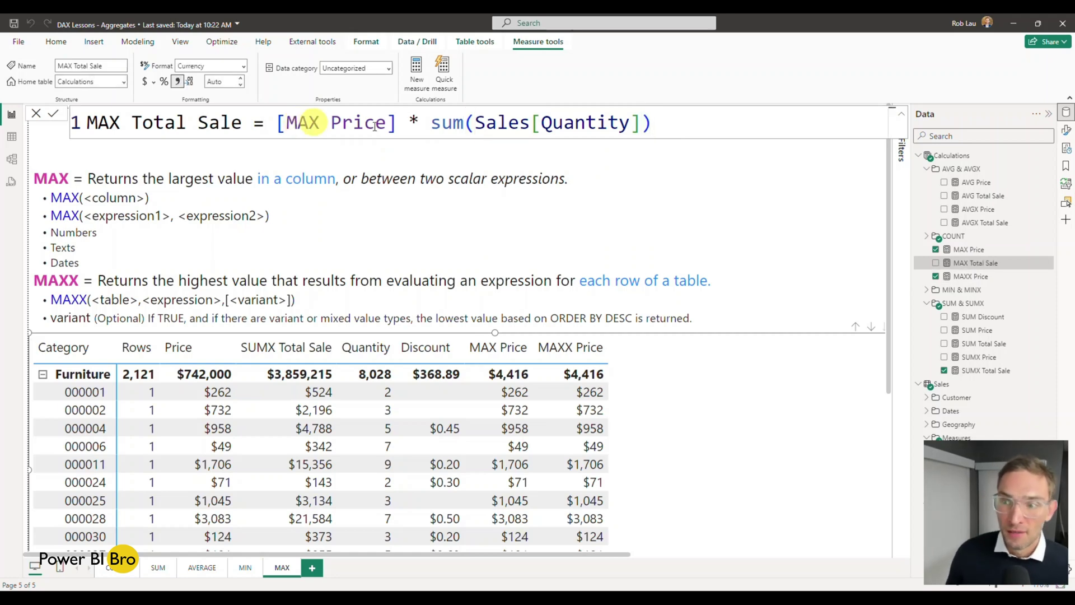
Add MAX Total Sale to the table with 0 decimal places.
click(935, 263)
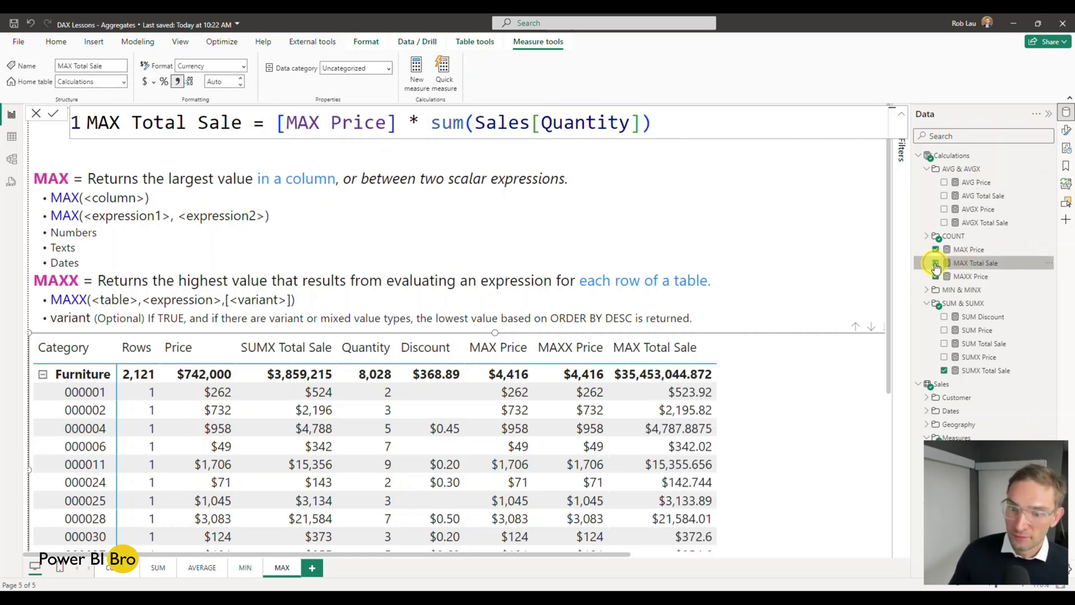
click(223, 80)
text(0)
key(Return)
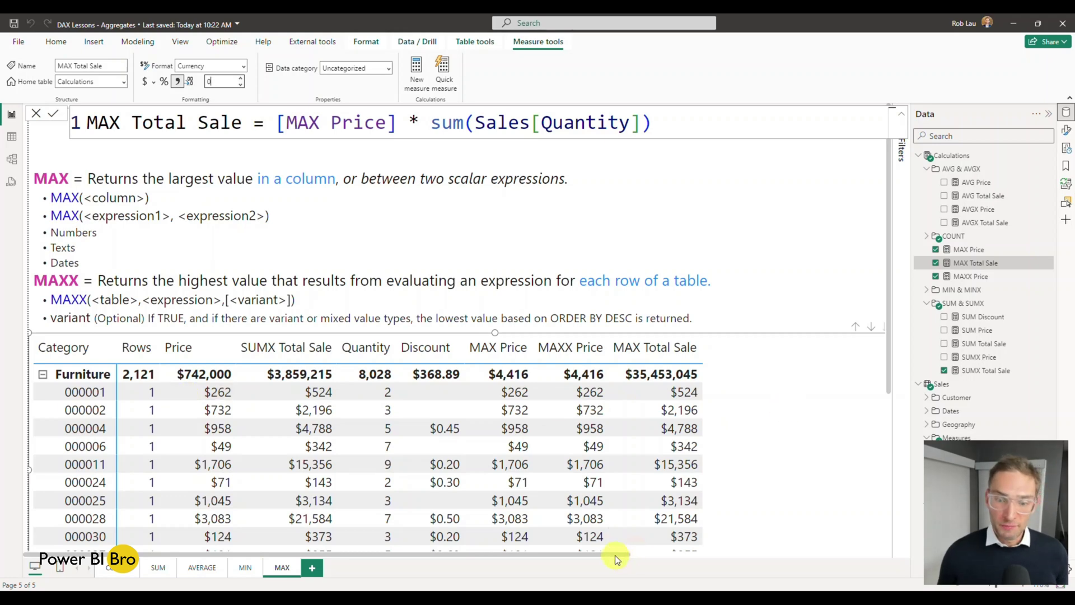
Move SUMX Total Sale after Quantity in the Values well and rename it Total Sale.
drag(614, 554, 762, 552)
click(764, 343)
click(766, 341)
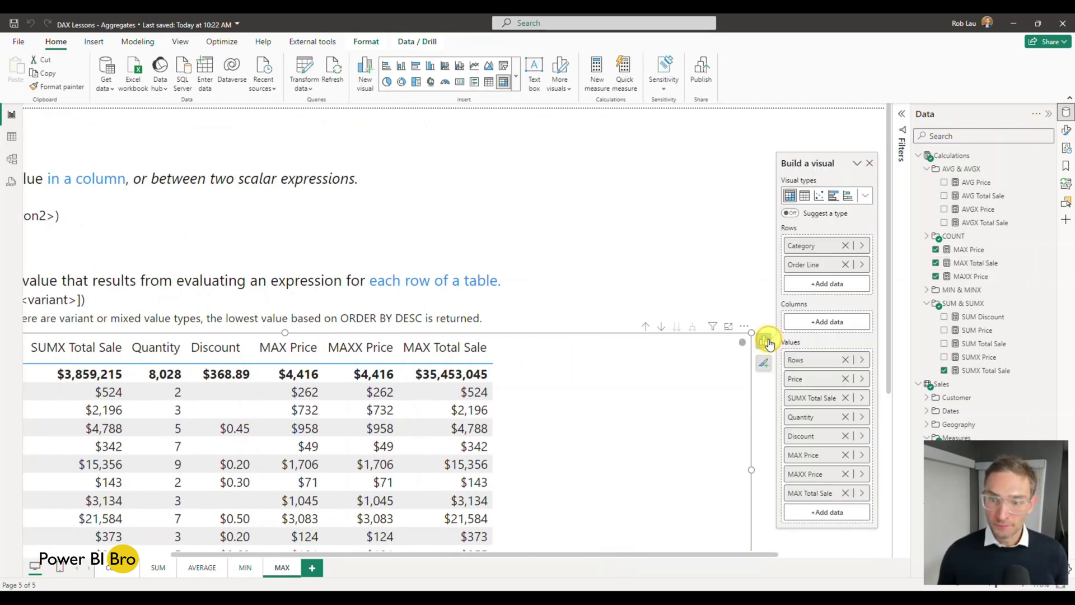
mouse_move(821, 397)
mouse_down()
mouse_move(815, 428)
mouse_move(811, 416)
mouse_up()
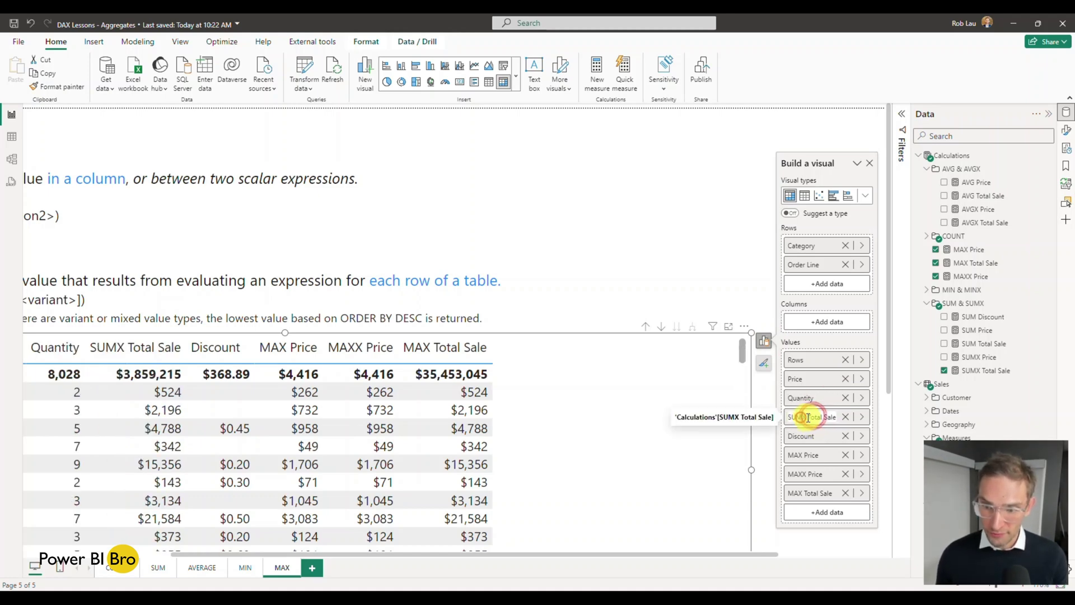
key(BackSpace)
key(BackSpace)
key(BackSpace)
key(BackSpace)
key(BackSpace)
key(Return)
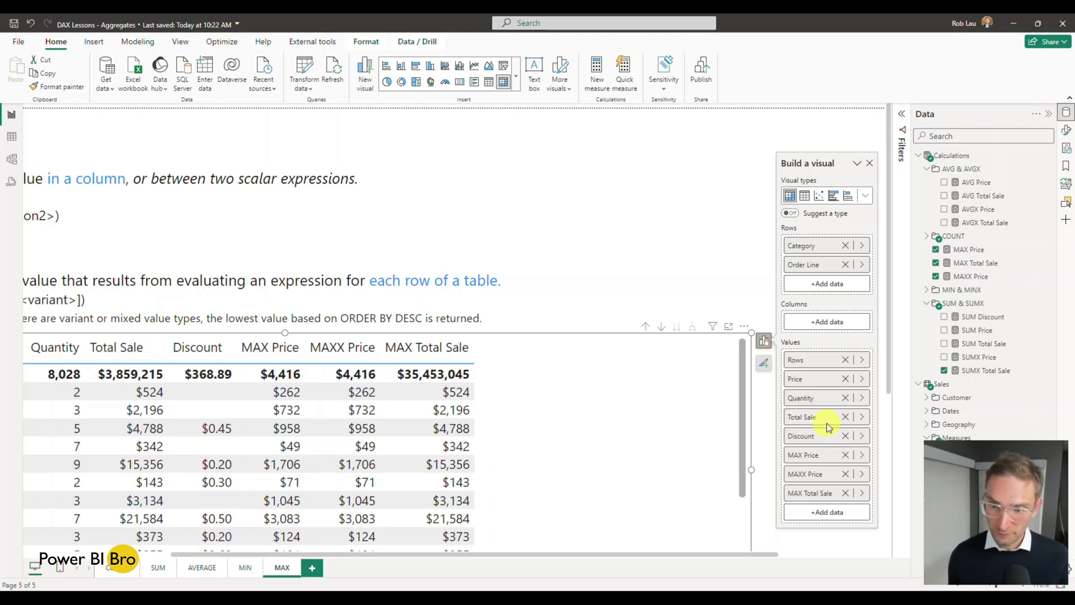
click(484, 554)
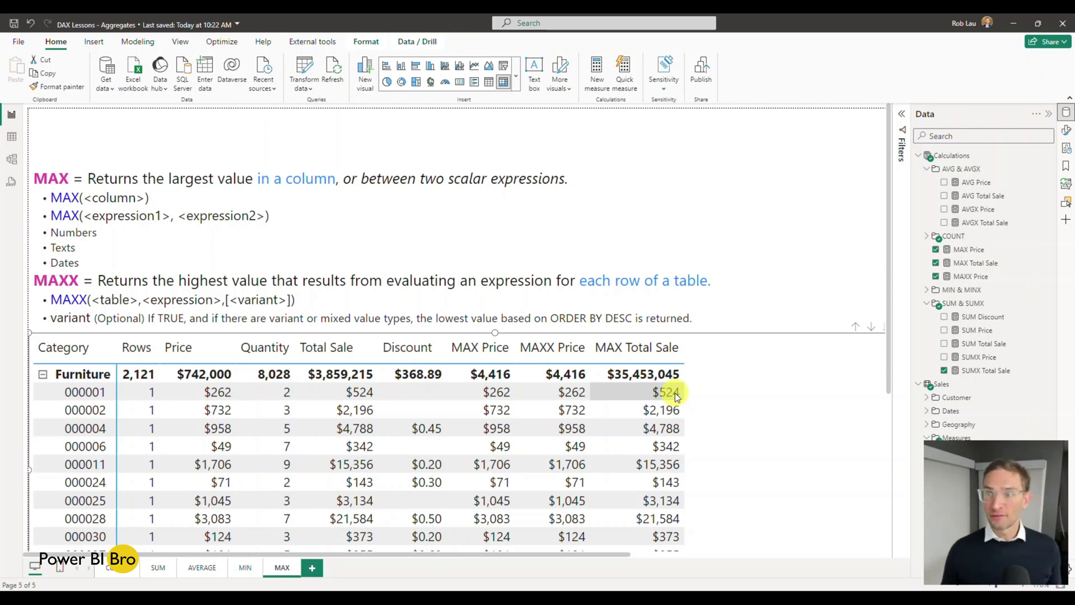
Review the MAX Price and MAX Total Sale formulas in the formula bar.
click(972, 249)
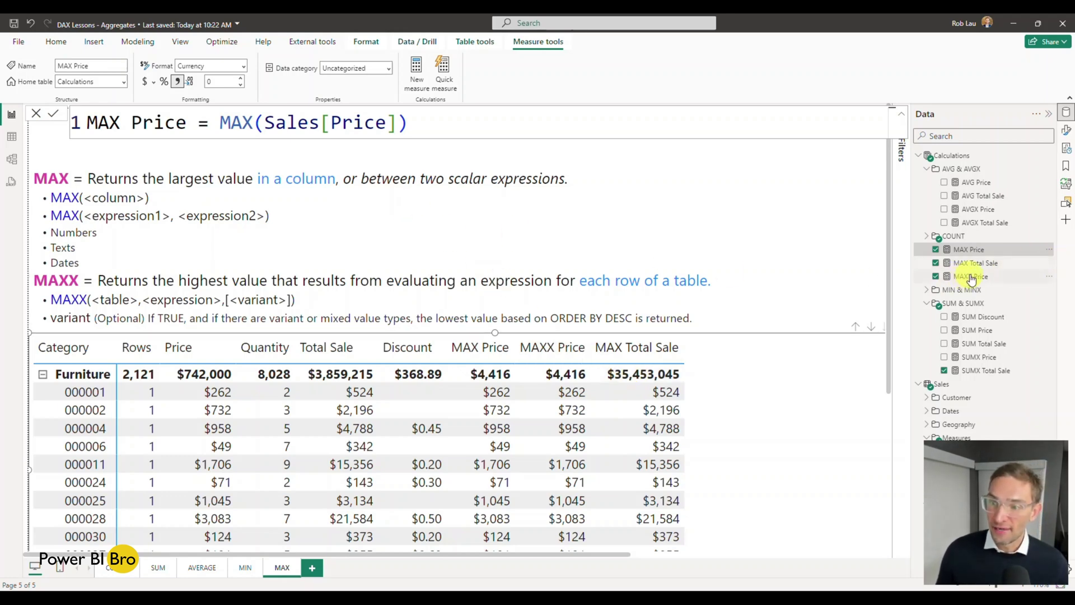
click(989, 268)
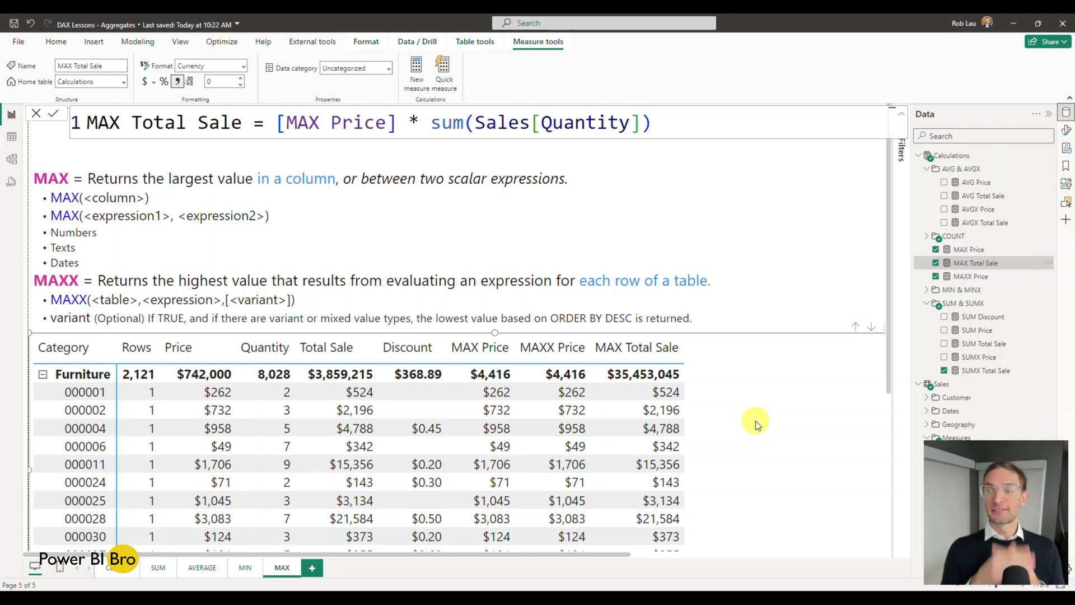
Start a new measure beside MAX Price, named MAXX Total Sale, using MAXX over the Sales table.
click(1049, 249)
click(1008, 281)
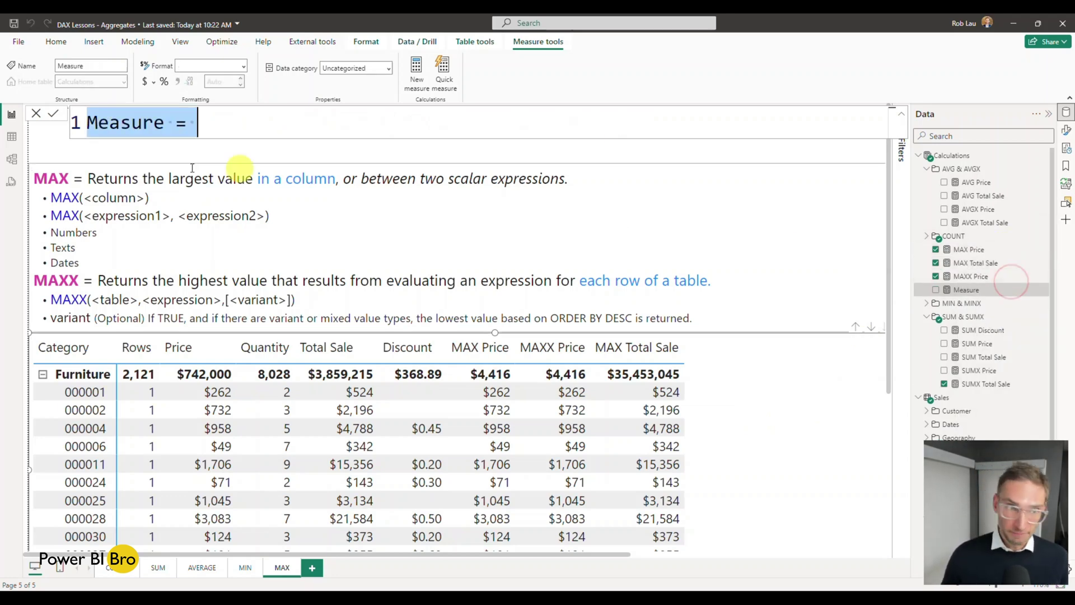
click(213, 117)
triple_click(212, 118)
text(M)
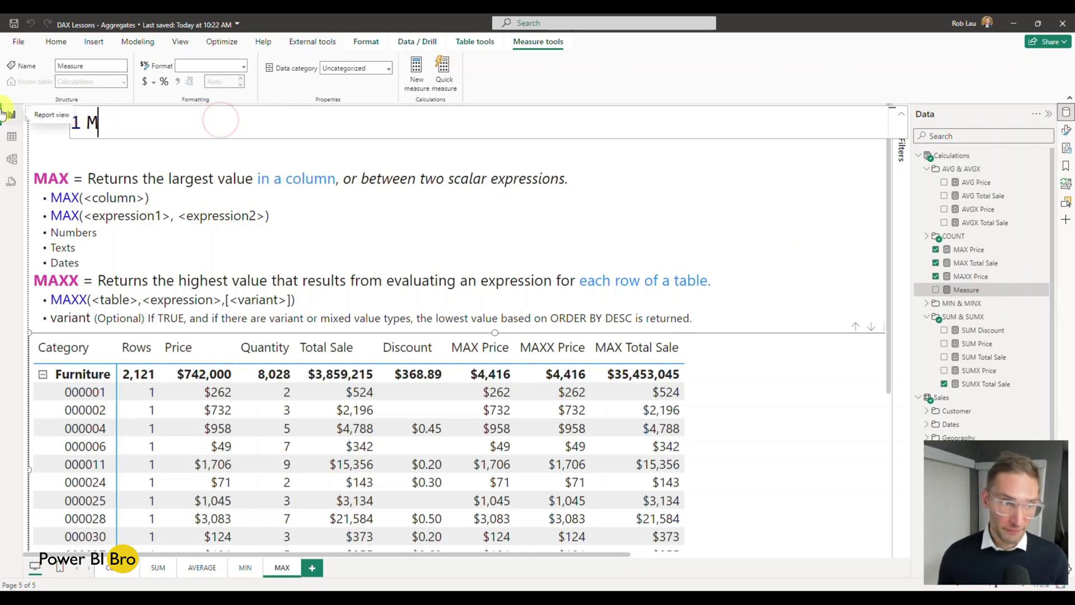
text(AXX Total )
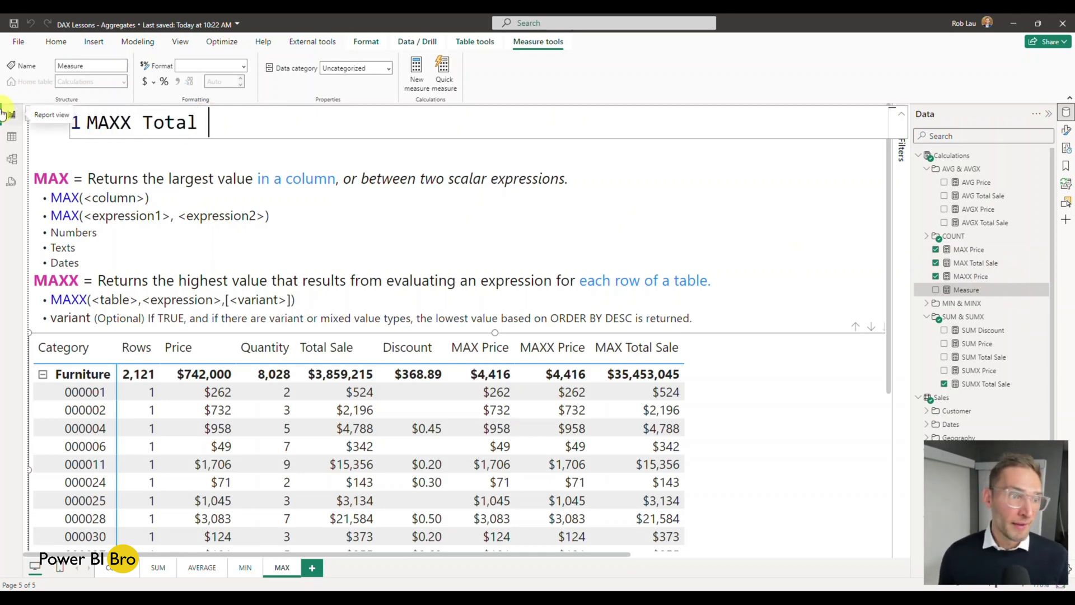
text(Sale = )
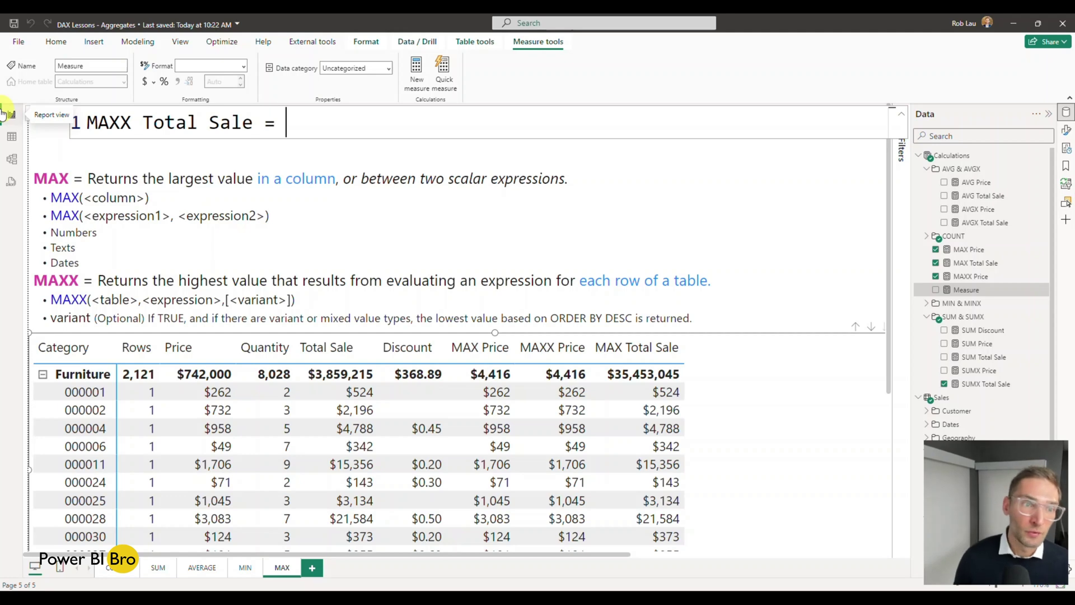
text(max)
key(Down)
key(Tab)
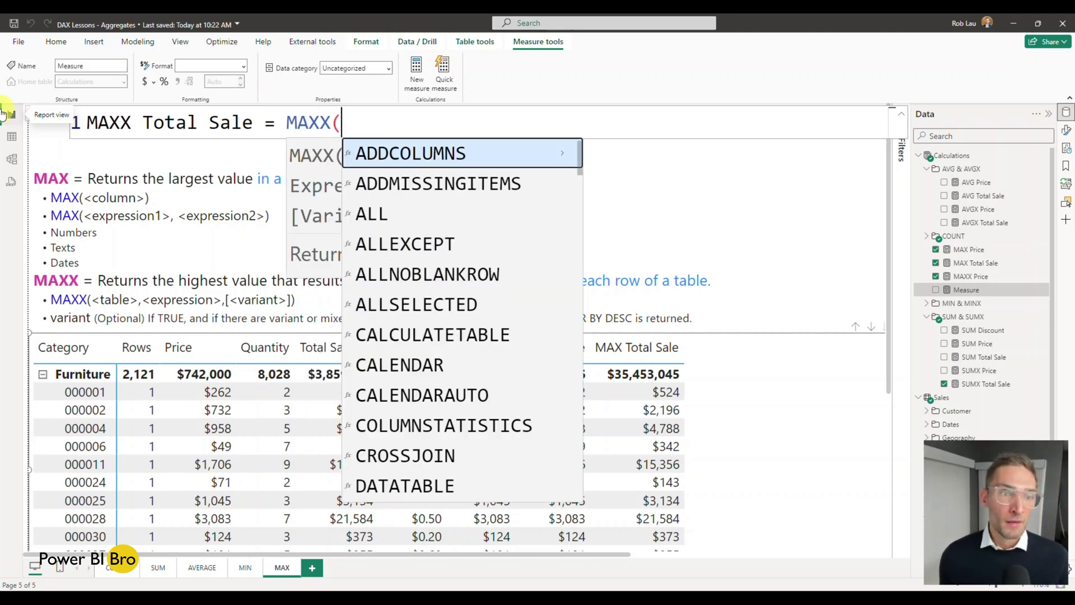
text(sa)
key(Tab)
Complete the formula as MAXX(Sales,Sales[Price] * Sales[Quantity]) and commit the measure.
text(,)
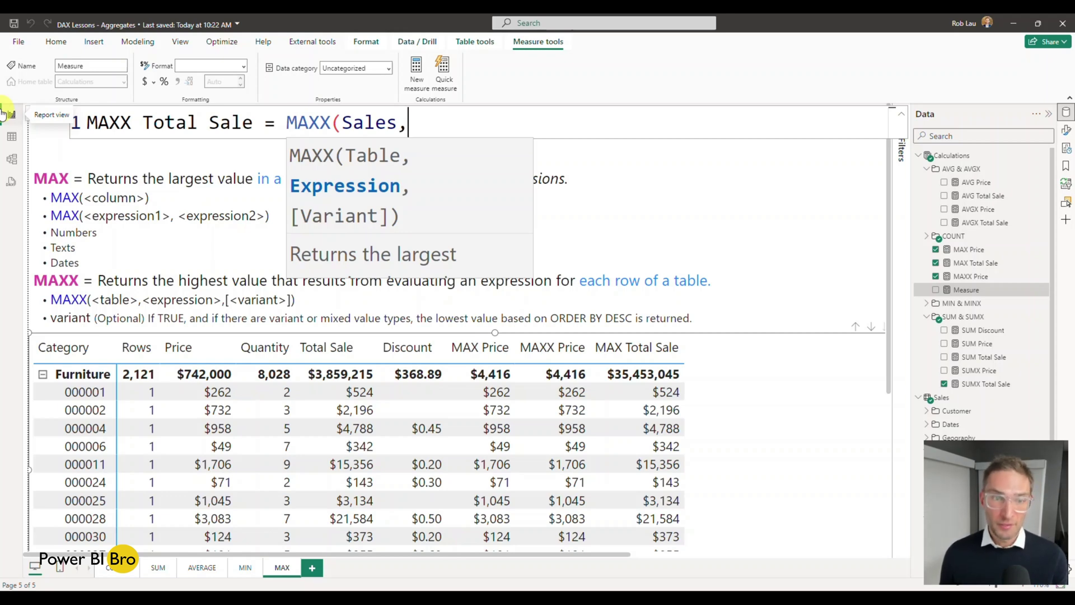
text(sal)
key(Down)
key(Down)
key(Down)
key(Down)
key(Down)
key(Down)
key(Down)
key(Down)
key(Down)
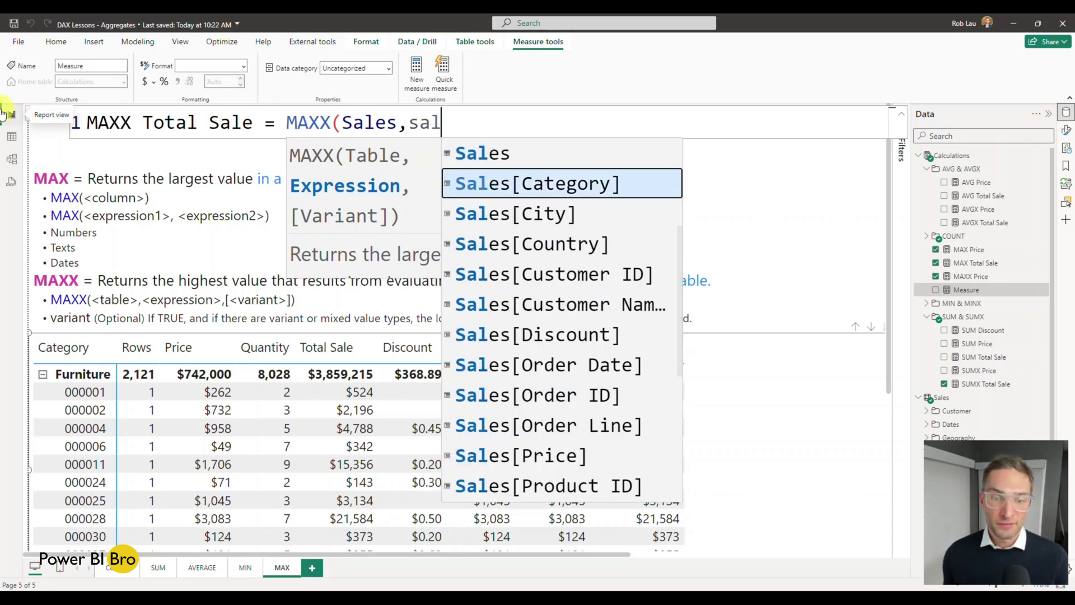
key(Down)
key(Tab)
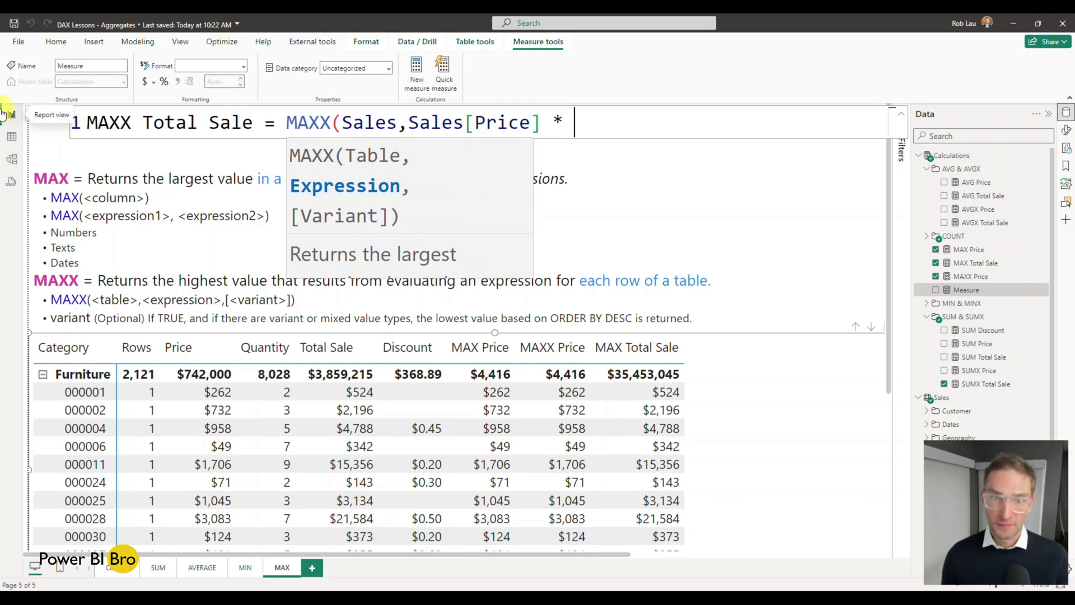
text(* Sal)
key(Down)
key(Down)
key(Down)
key(Down)
key(Down)
key(Down)
key(Down)
key(Down)
key(Down)
key(Down)
key(Down)
key(Down)
key(Down)
key(Down)
key(Down)
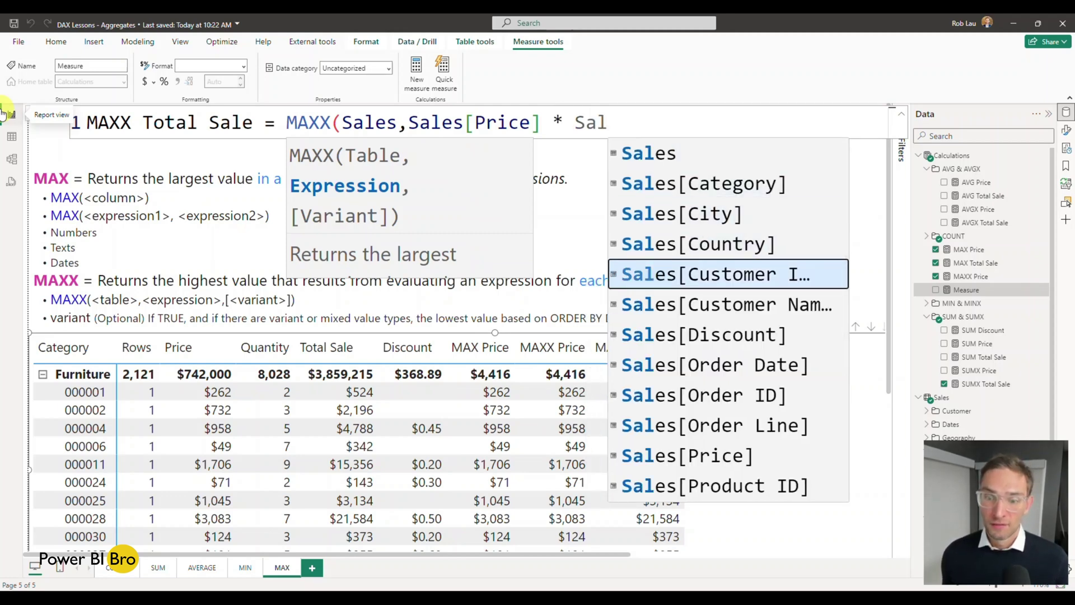
key(Down)
key(Up)
key(Up)
key(Tab)
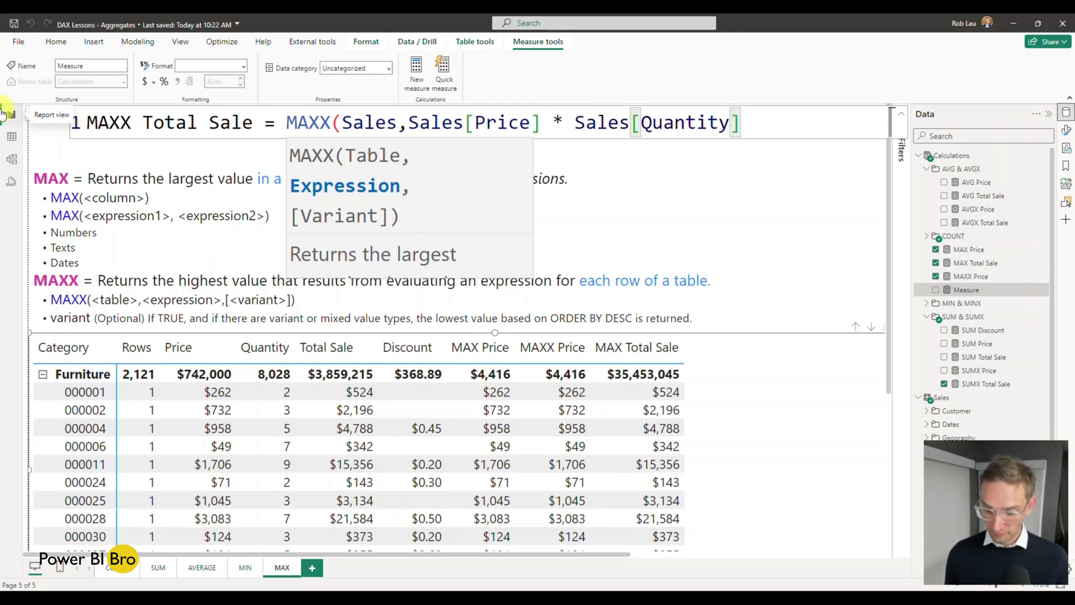
text())
key(Return)
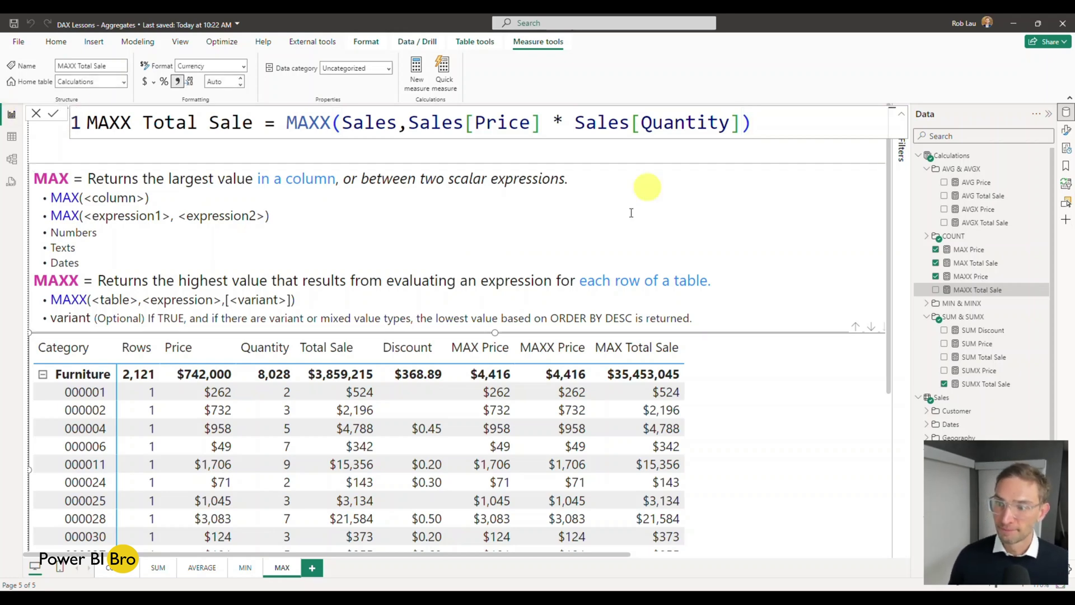
Add MAXX Total Sale to the table and set its decimal places to 0.
click(935, 289)
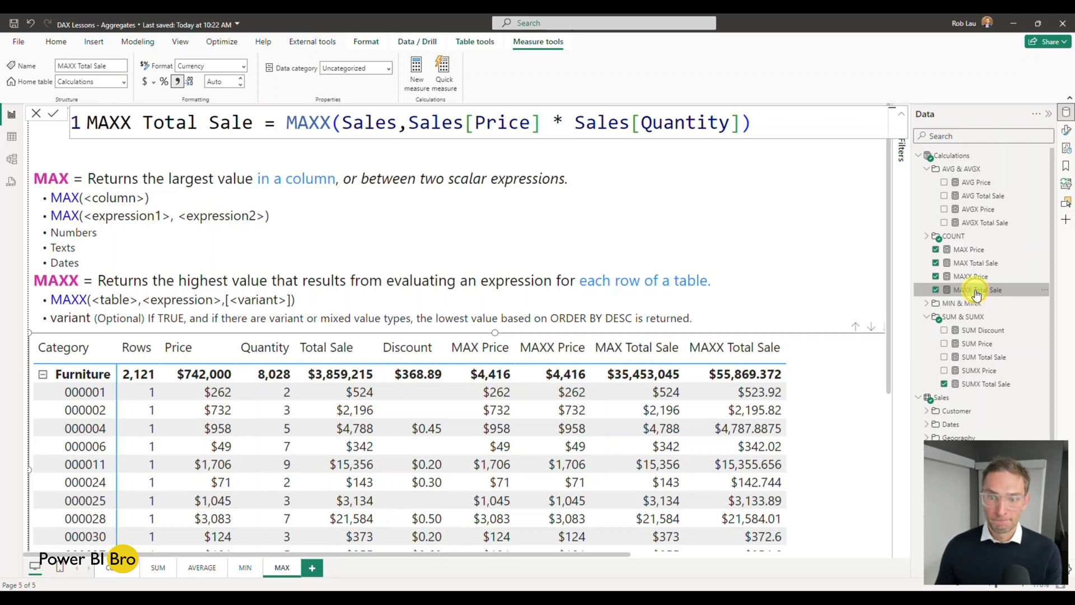
click(211, 83)
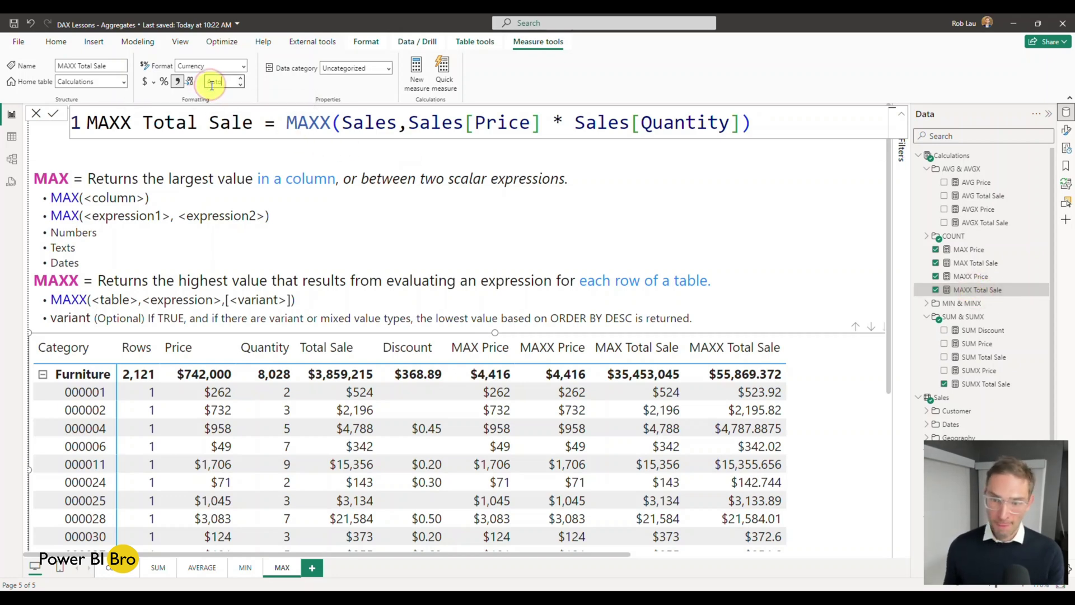
text(0)
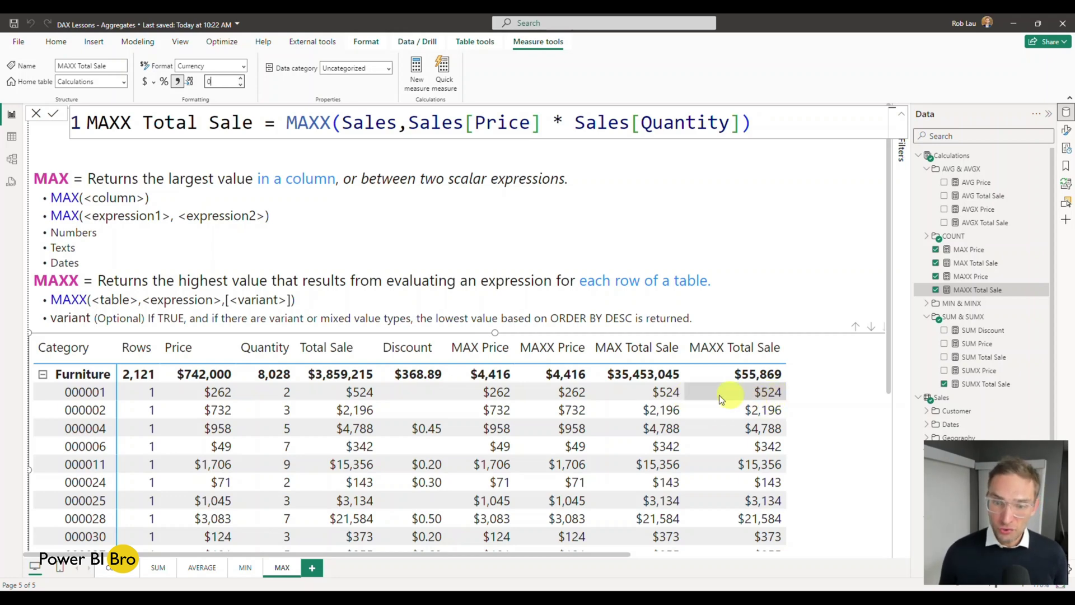
Collapse Furniture so the matrix shows only category totals and the grand total.
click(43, 374)
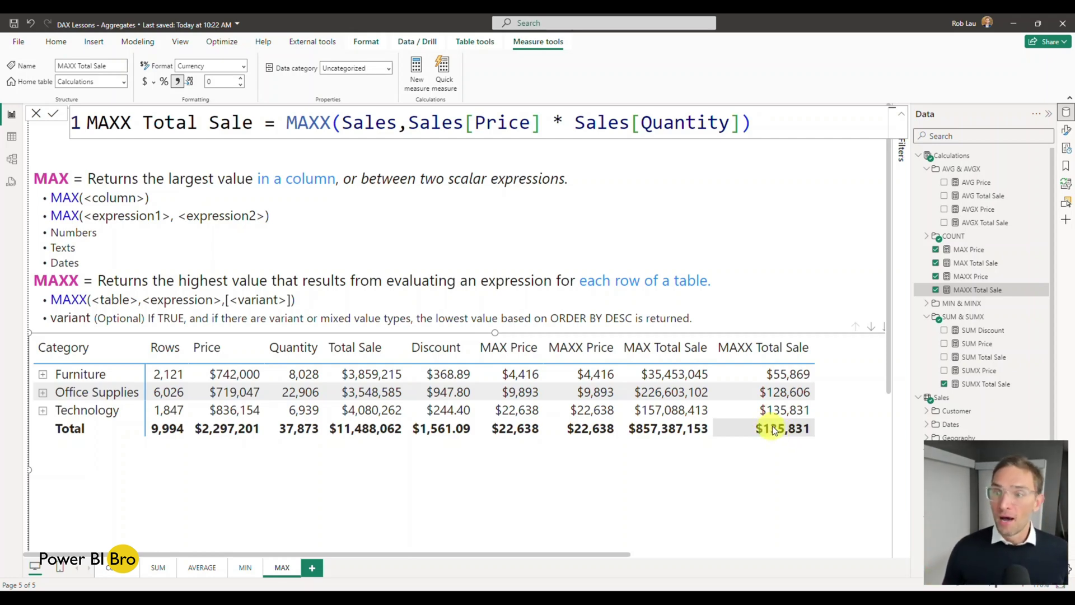
In Model view, put MAX Price, MAX Total Sale, MAXX Price and MAXX Total Sale into a 'MAX & MAXX' display folder.
click(977, 240)
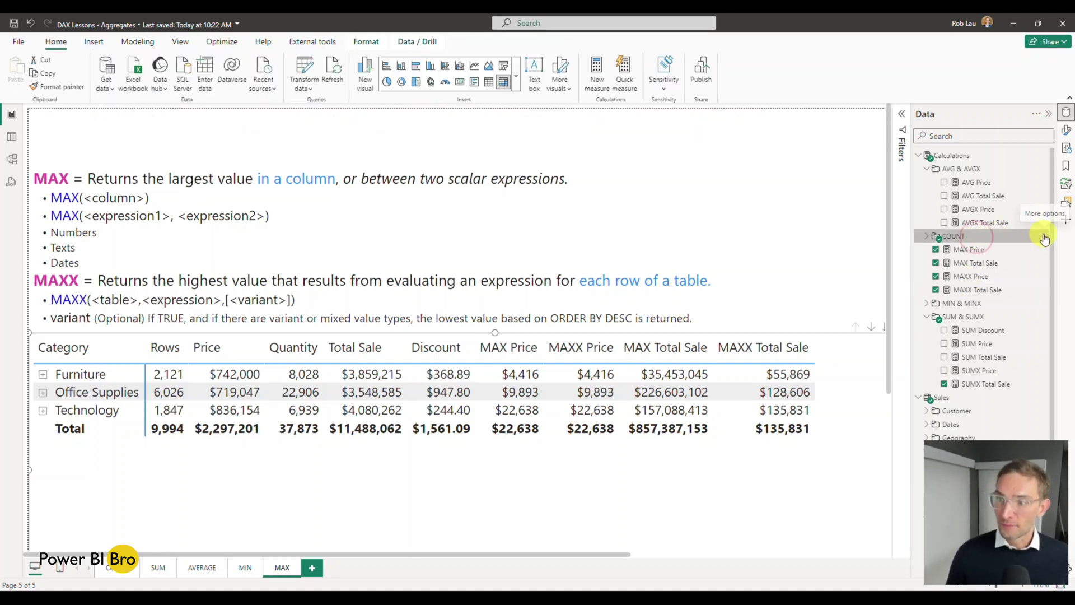
click(960, 251)
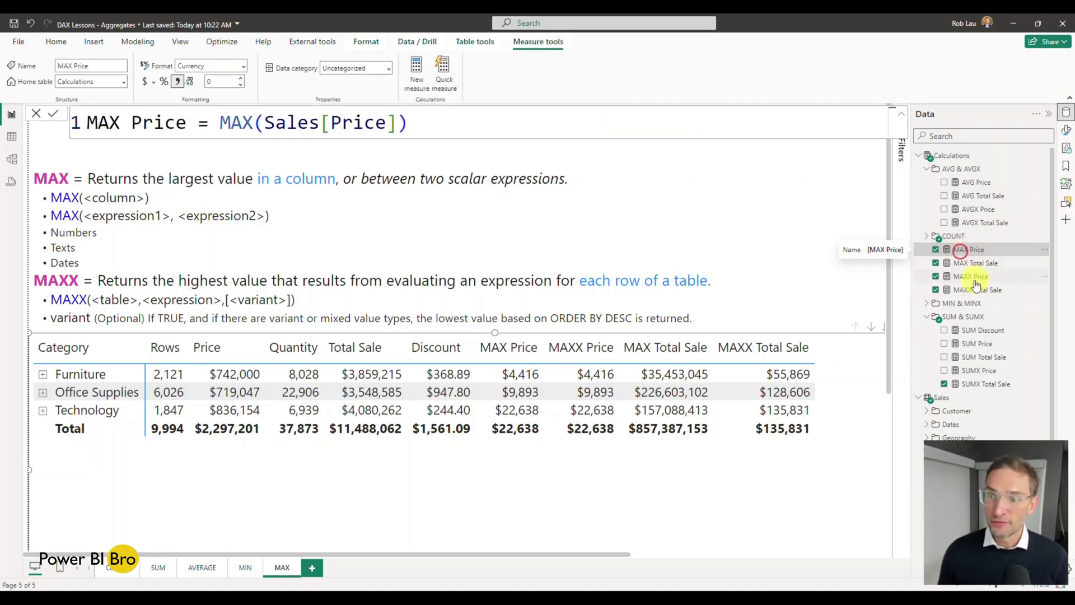
click(12, 164)
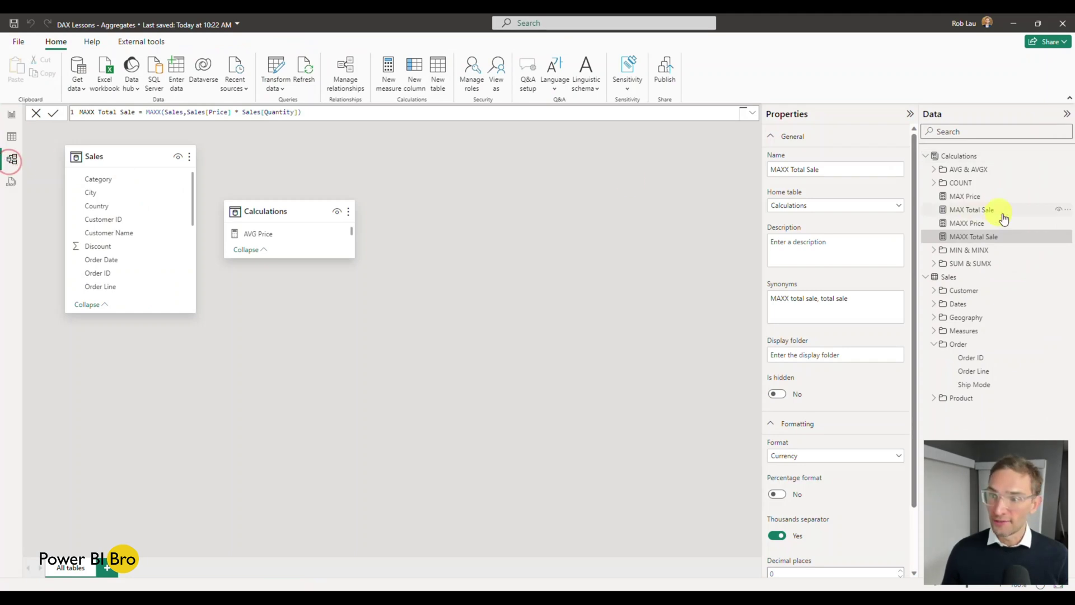
click(970, 197)
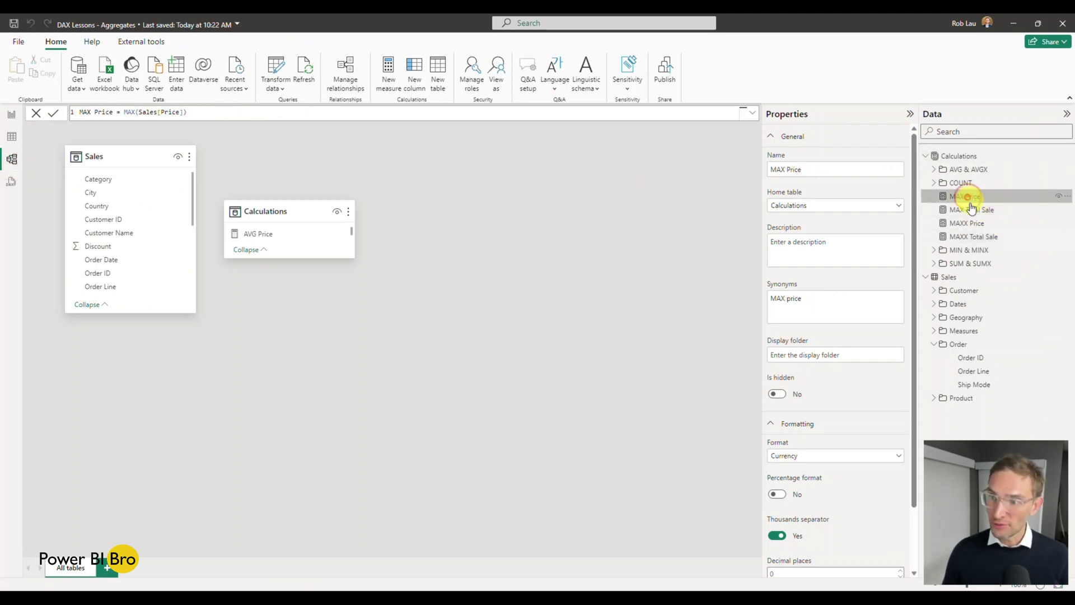
shift+click(974, 236)
click(828, 316)
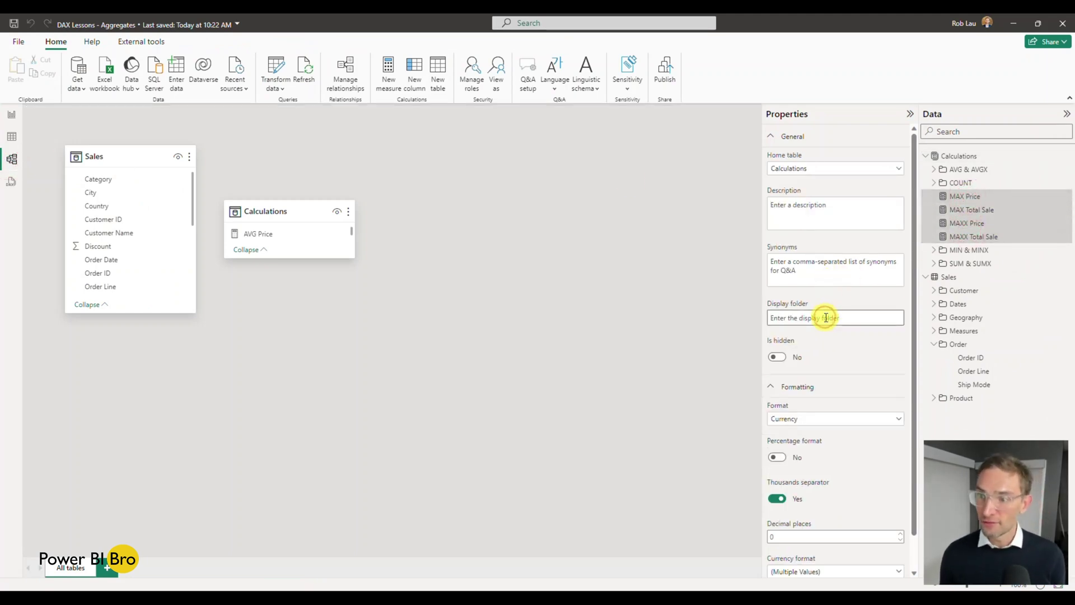
text(MA)
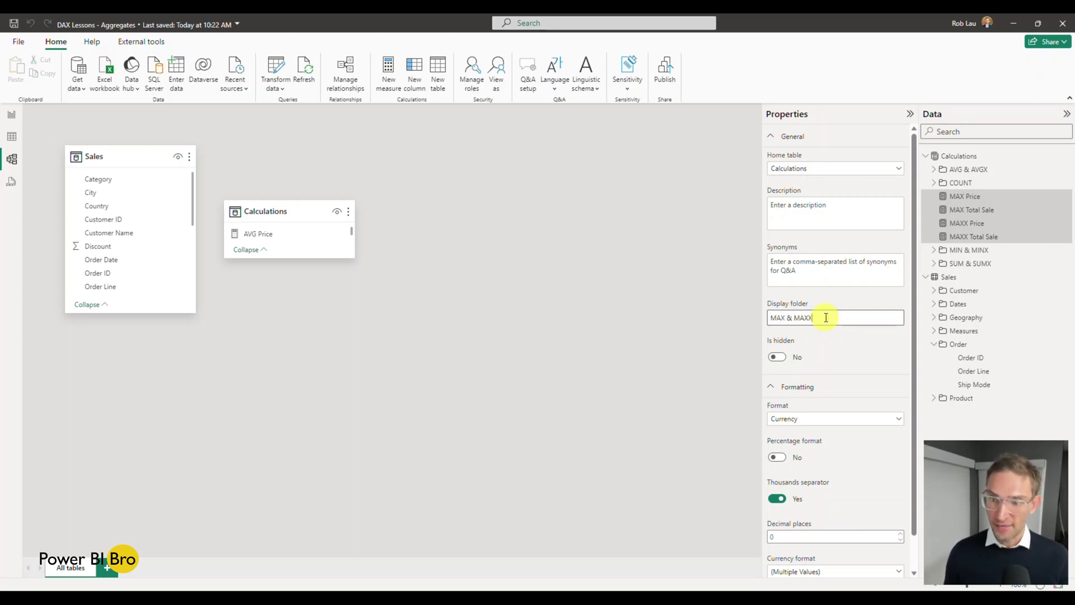
text(X & MAXX)
key(Return)
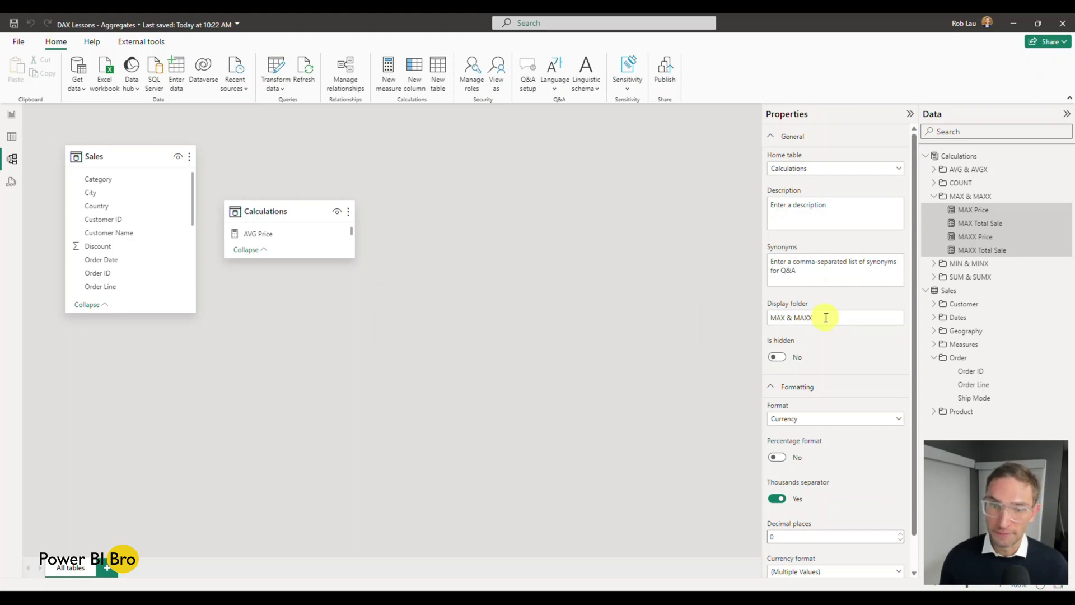
click(11, 115)
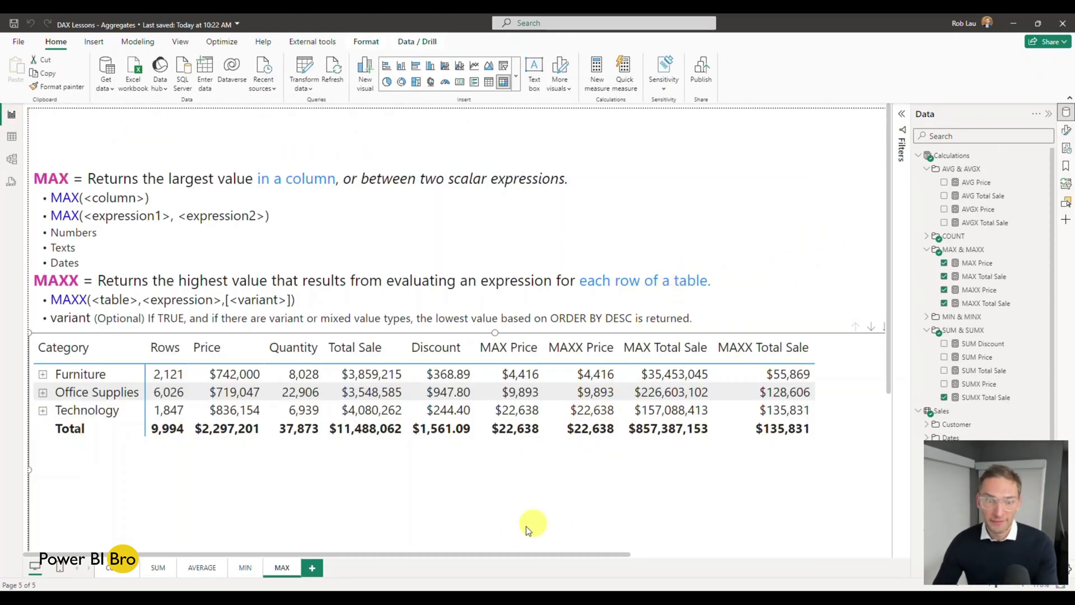
Highlight the two-expression MAX syntax in the notes, then expand Furniture to list its order rows.
drag(71, 216, 274, 217)
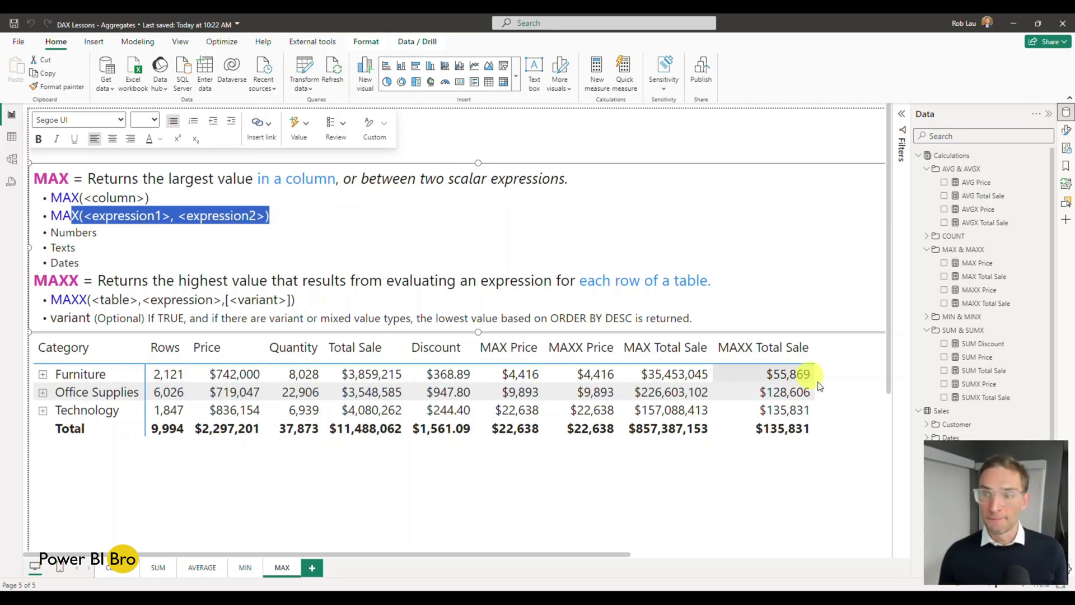
click(730, 501)
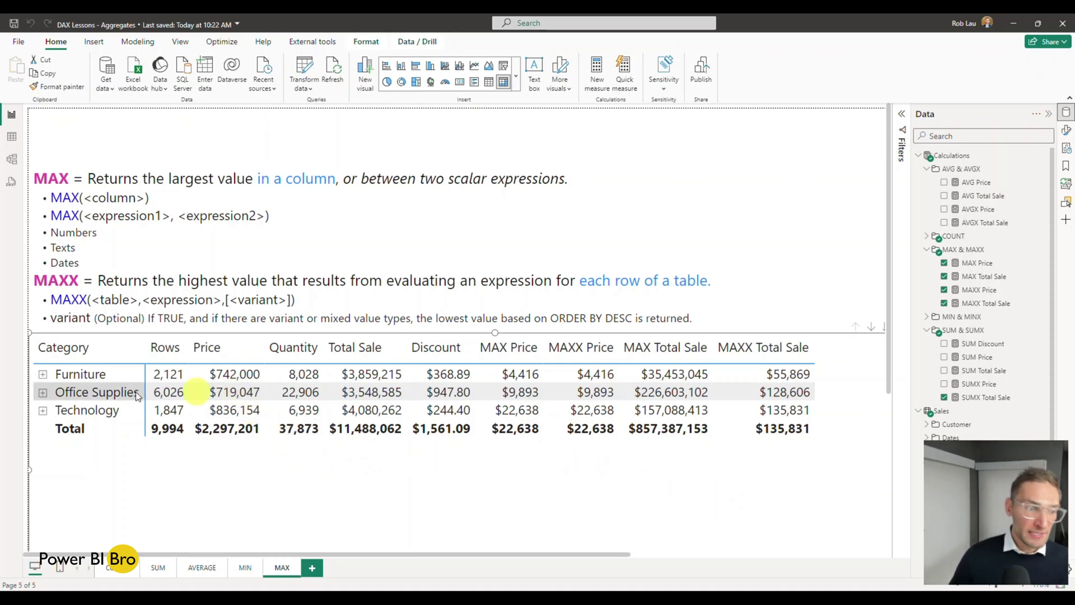
click(42, 373)
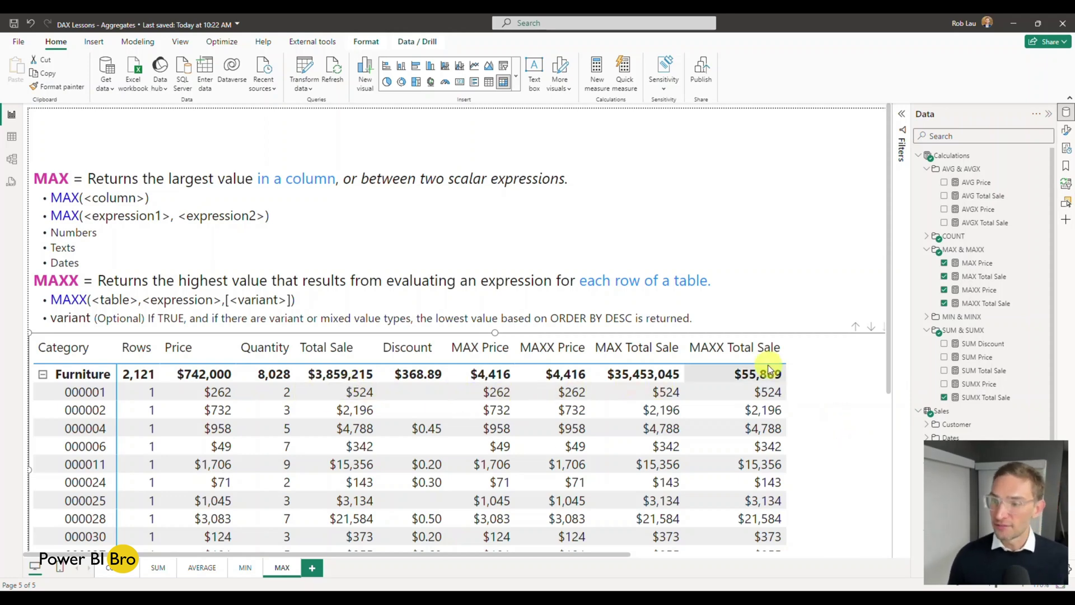
click(1045, 251)
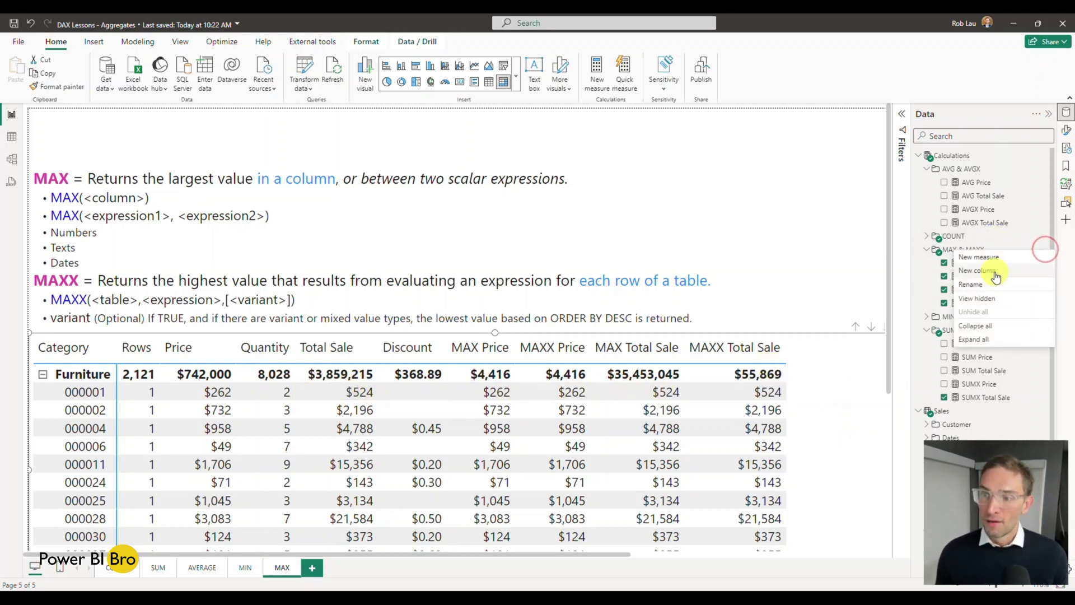
Start a new measure named MAX B2SE in the MAX & MAXX folder using the MAX function.
click(986, 258)
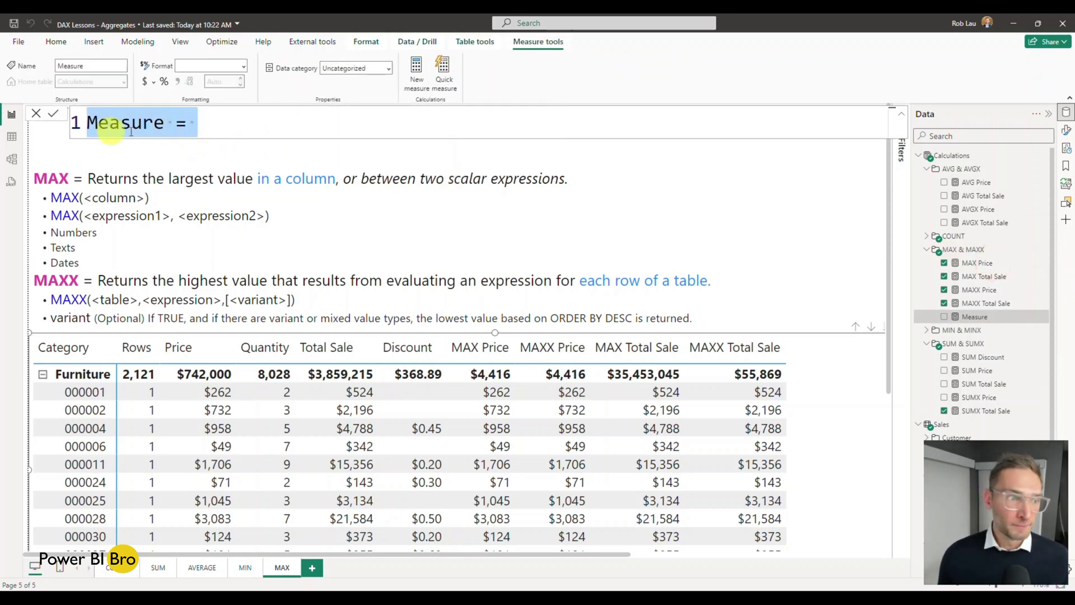
click(239, 129)
drag(227, 128, 35, 109)
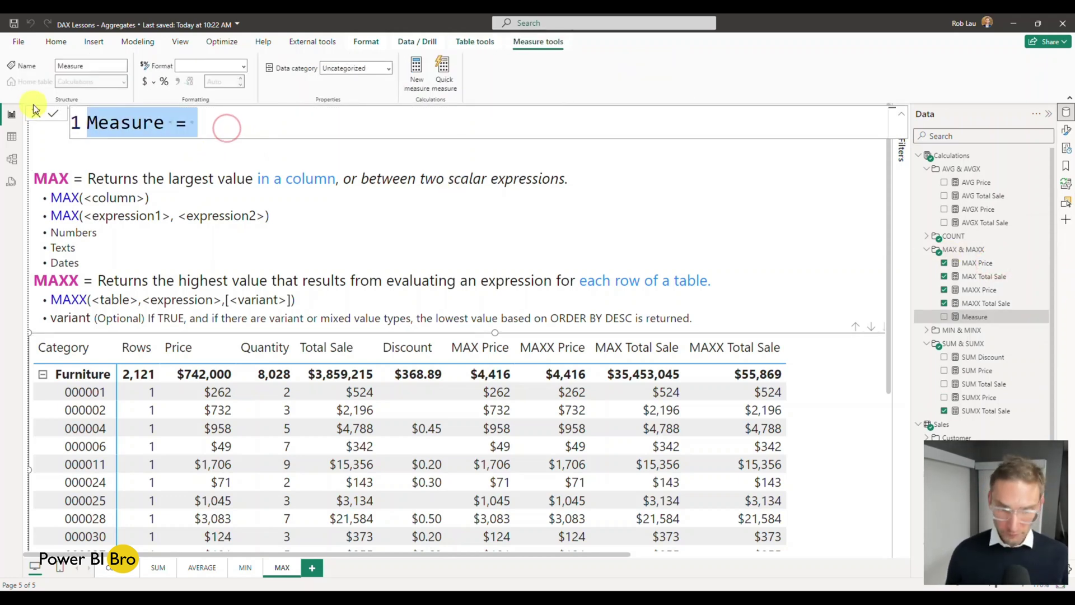
text(MAX B2S)
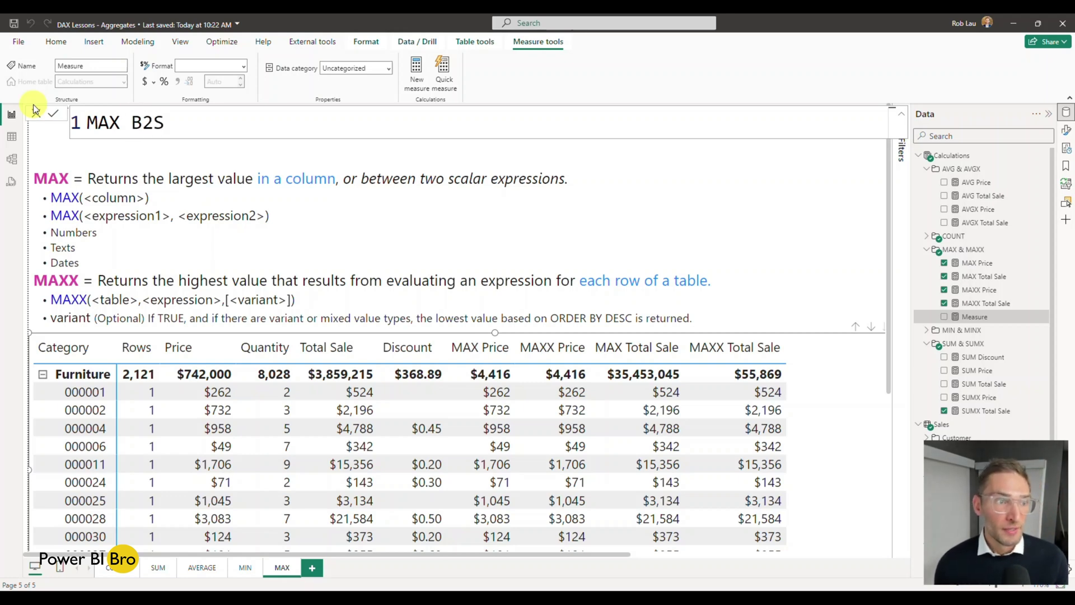
text(E =)
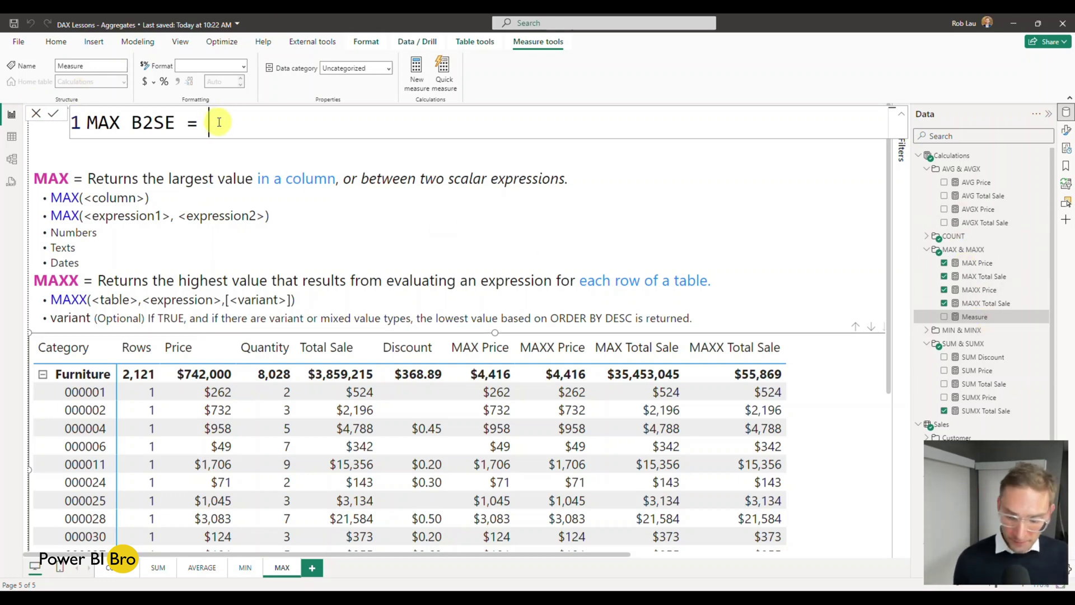
text((max)
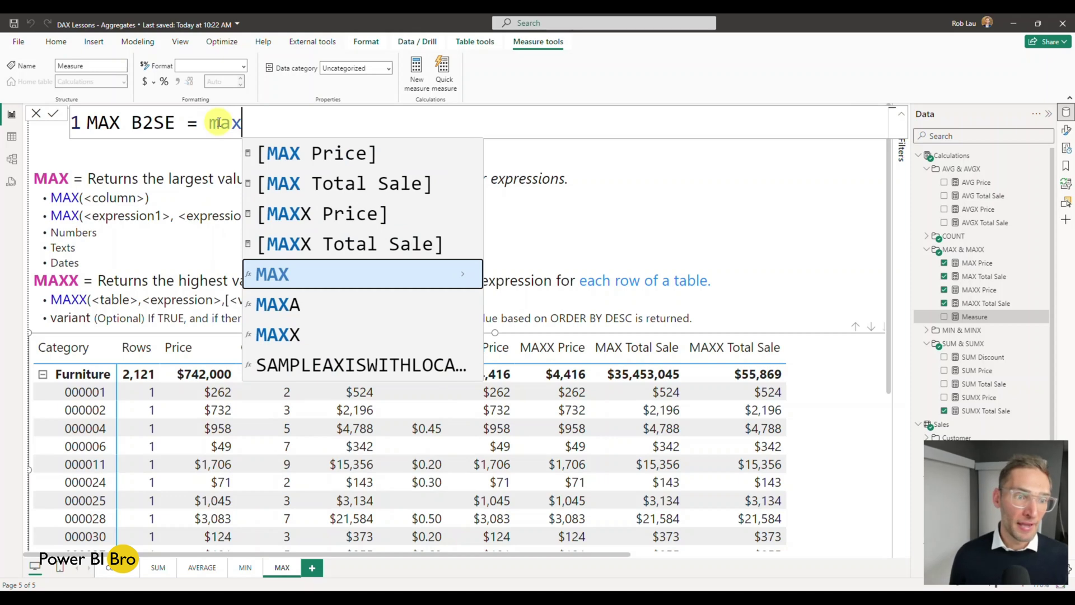
key(Tab)
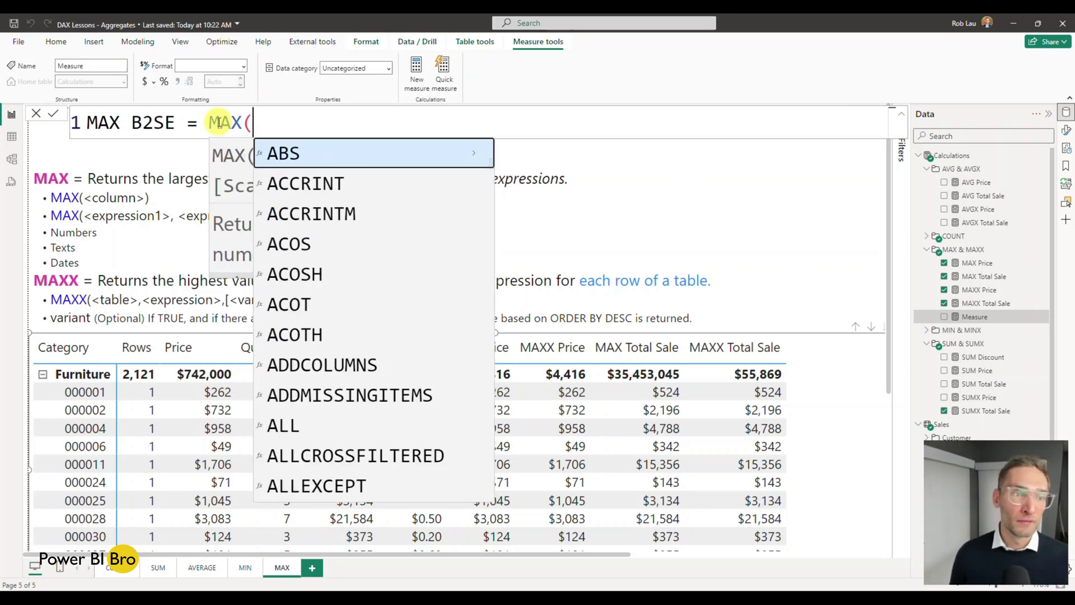
Complete MAX B2SE as MAX([SUM Price],[SUM Discount]) and commit it.
text(su)
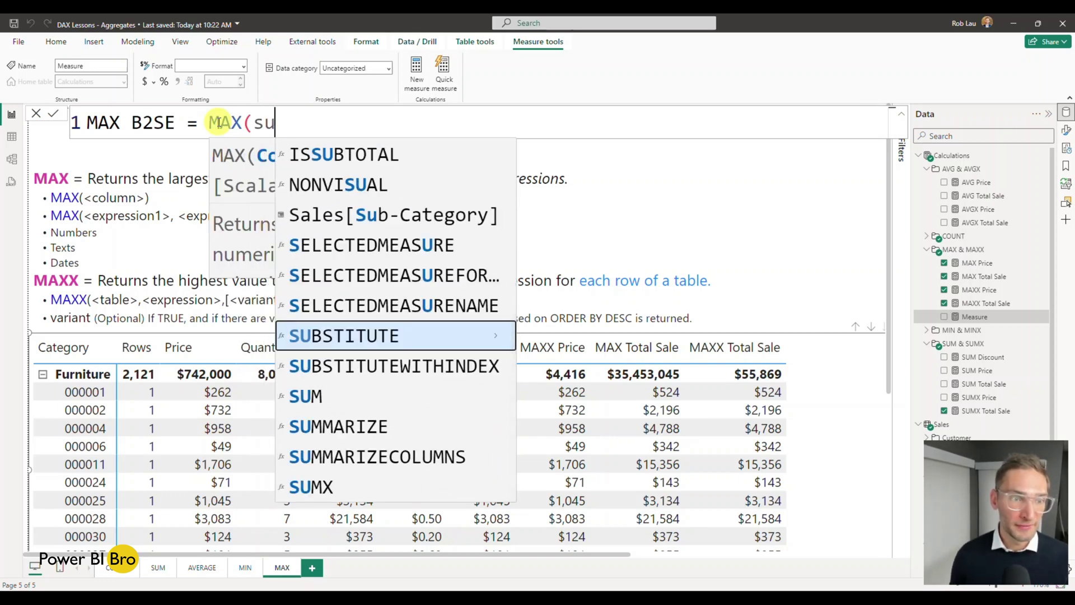
text(m)
key(Up)
key(Up)
key(Up)
key(Up)
key(Tab)
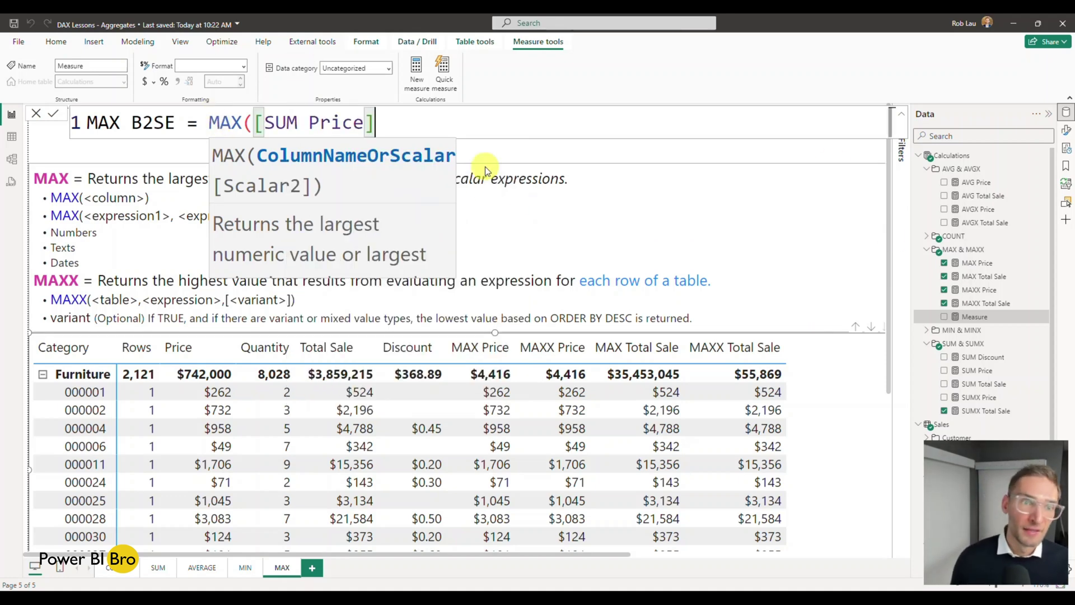
text(,sum)
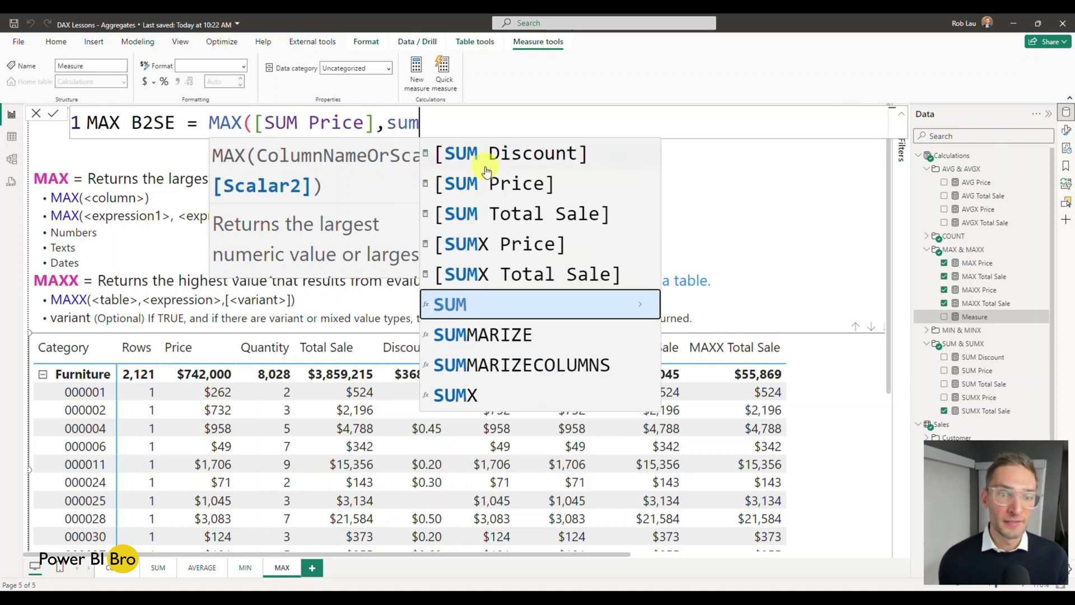
key(Up)
key(Up)
key(Up)
key(Up)
key(Up)
key(Tab)
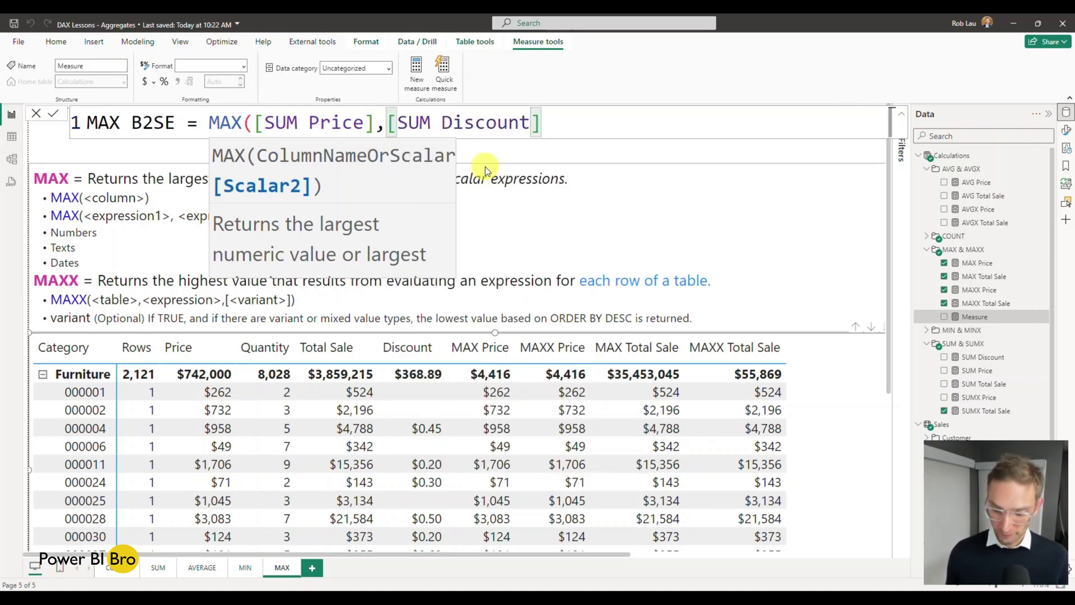
text())
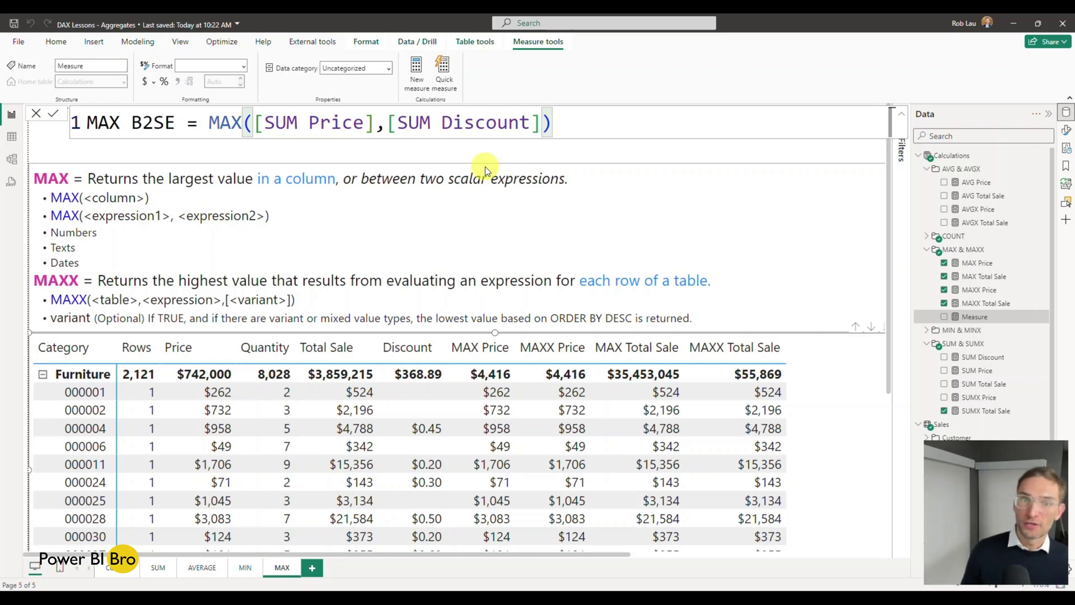
key(Return)
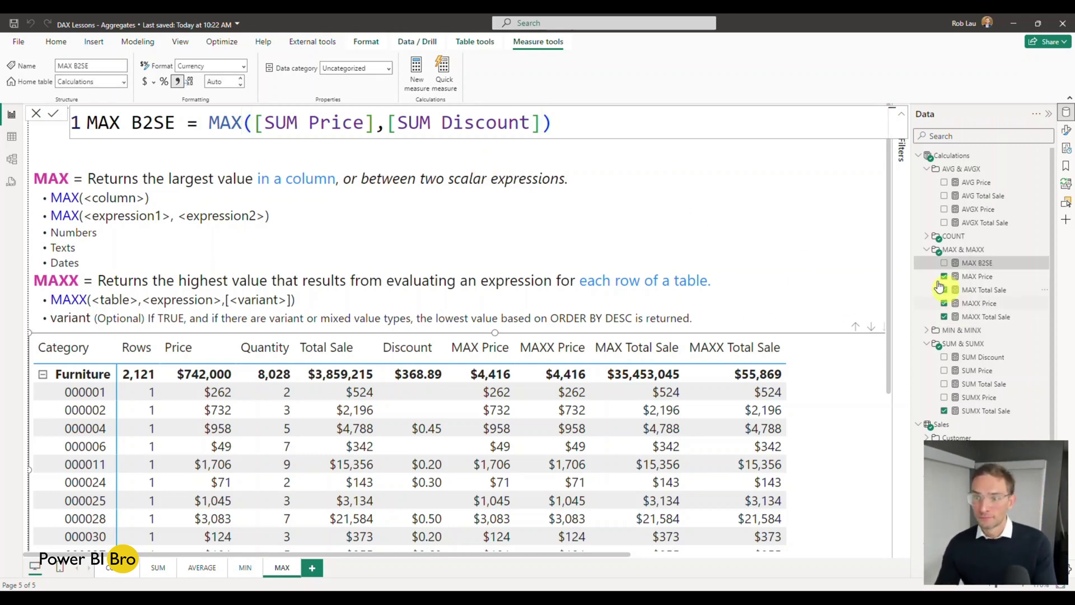
Add MAX B2SE to the matrix and set its decimal places to 0.
click(945, 263)
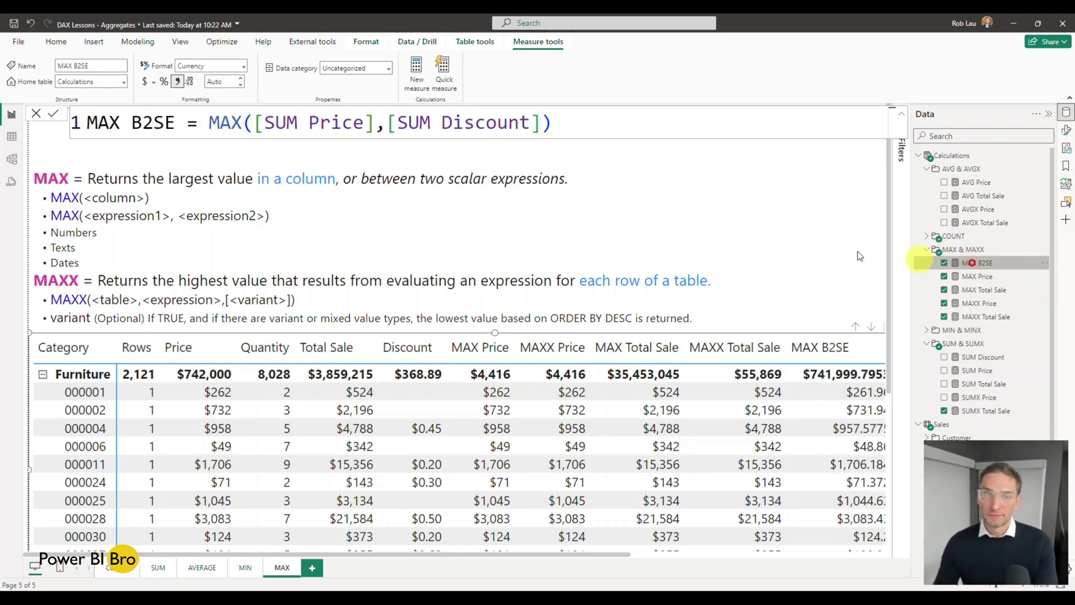
click(239, 84)
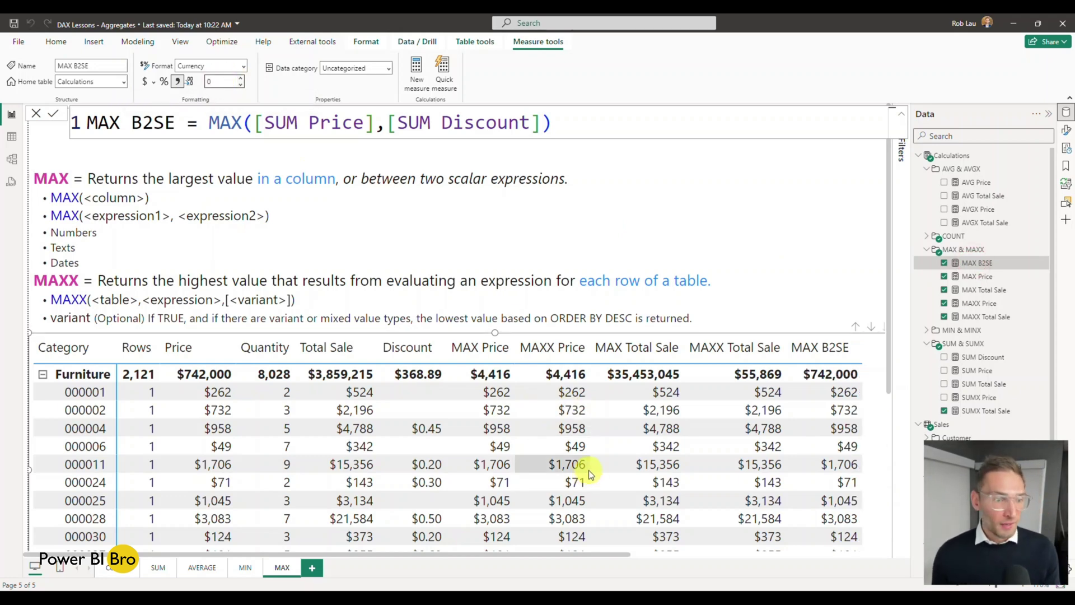